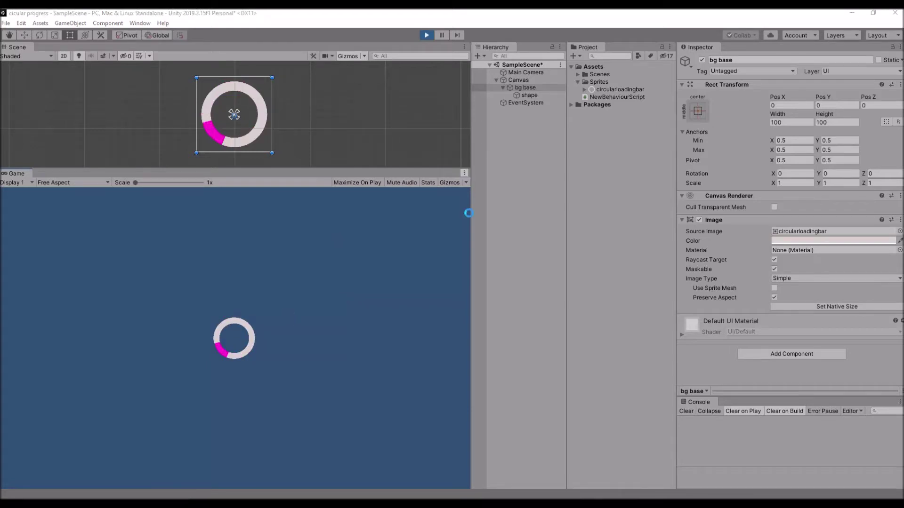
Step: Maximize the Game view to fill the editor, then restore the full editor layout
{"action": "left_click", "coordinate": [464, 173]}
{"action": "left_click", "coordinate": [475, 207]}
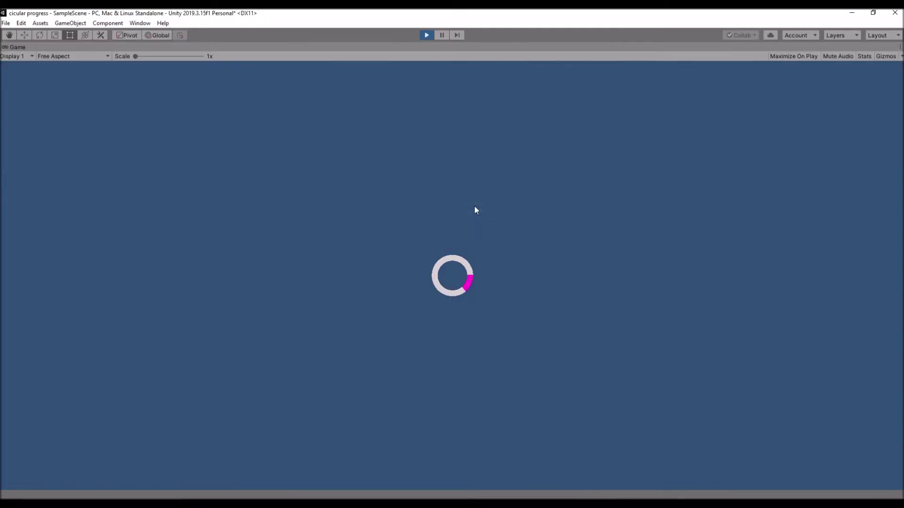
{"action": "left_click", "coordinate": [899, 47]}
{"action": "left_click", "coordinate": [860, 81]}
Step: Select shape and try black, bright blue and green as its Image fill colour
{"action": "left_click", "coordinate": [529, 95]}
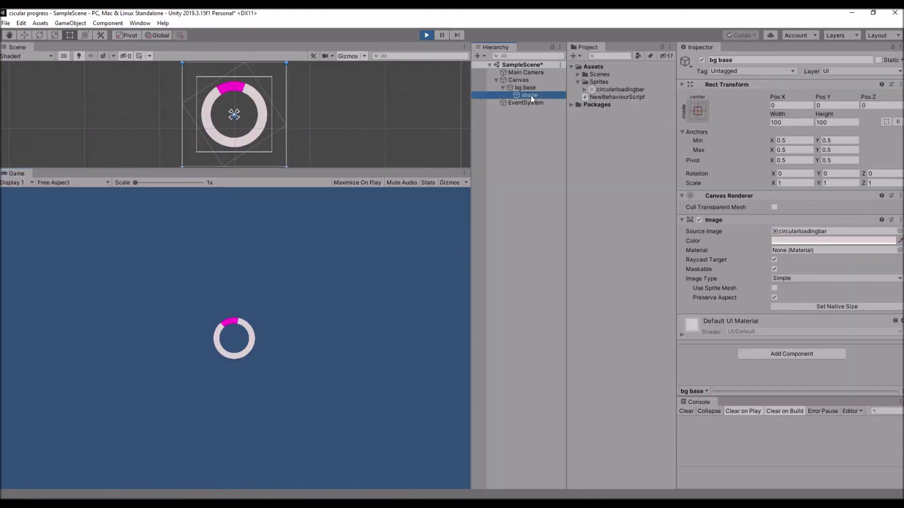
{"action": "left_click", "coordinate": [834, 241]}
{"action": "mouse_move", "coordinate": [626, 210]}
{"action": "left_mouse_down"}
{"action": "mouse_move", "coordinate": [627, 223]}
{"action": "mouse_move", "coordinate": [621, 179]}
{"action": "mouse_move", "coordinate": [666, 178]}
{"action": "mouse_move", "coordinate": [668, 221]}
{"action": "mouse_move", "coordinate": [684, 244]}
{"action": "mouse_move", "coordinate": [663, 256]}
{"action": "mouse_move", "coordinate": [616, 215]}
{"action": "left_mouse_up"}
{"action": "left_click", "coordinate": [653, 186]}
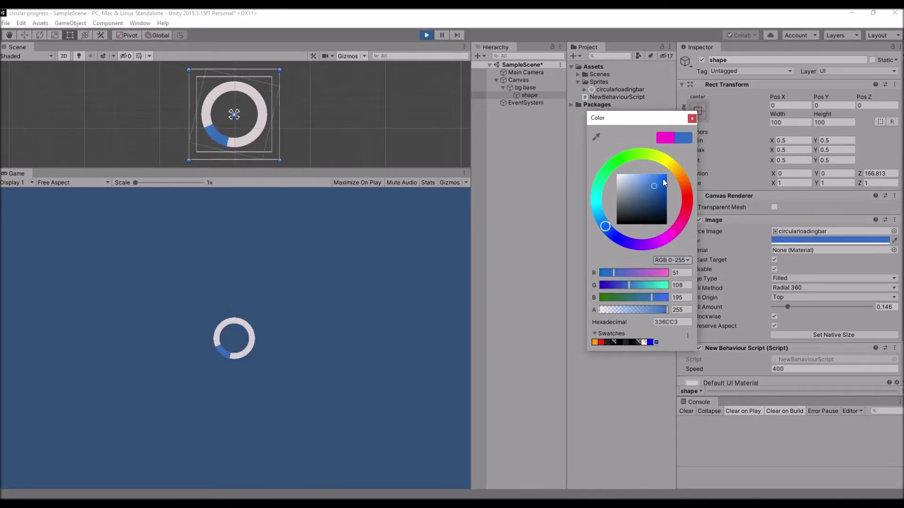
{"action": "left_click_drag", "start_coordinate": [664, 183], "coordinate": [668, 173]}
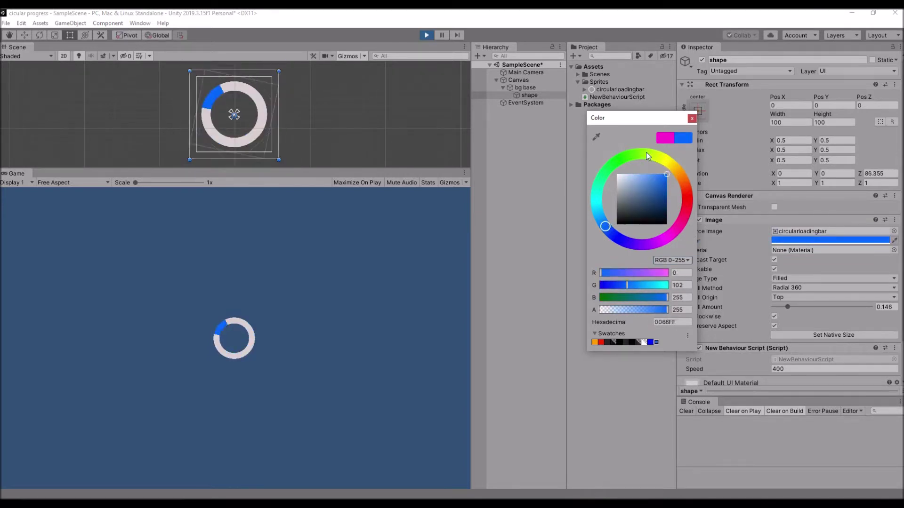
{"action": "left_click", "coordinate": [647, 156]}
{"action": "left_click", "coordinate": [652, 183]}
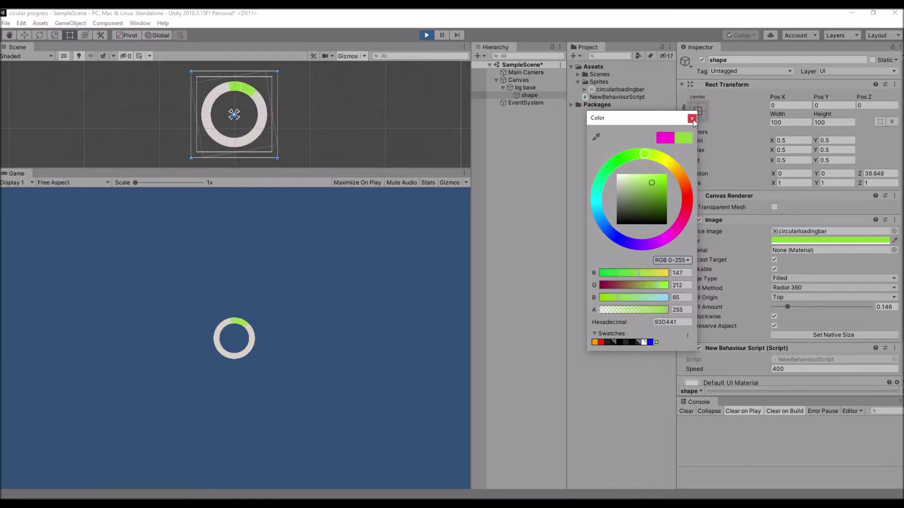
Step: After trying black and crimson BC1134, settle on blue and maximize the Game view
{"action": "left_click_drag", "start_coordinate": [651, 184], "coordinate": [661, 225]}
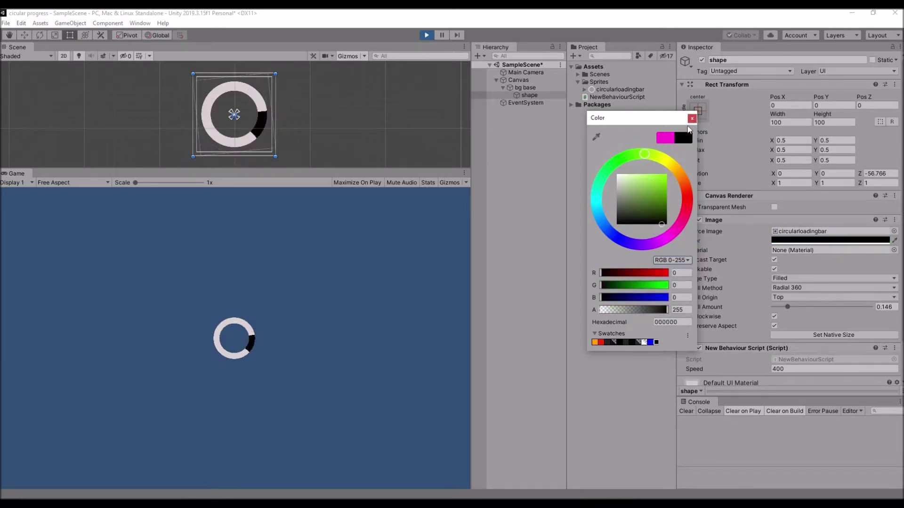
{"action": "left_click", "coordinate": [662, 187]}
{"action": "left_click", "coordinate": [686, 209]}
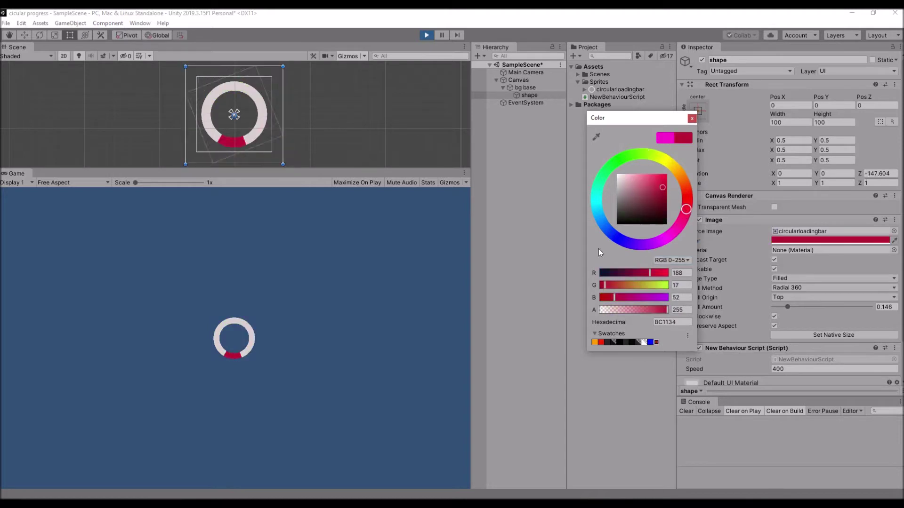
{"action": "left_click", "coordinate": [611, 232]}
{"action": "left_click", "coordinate": [692, 119]}
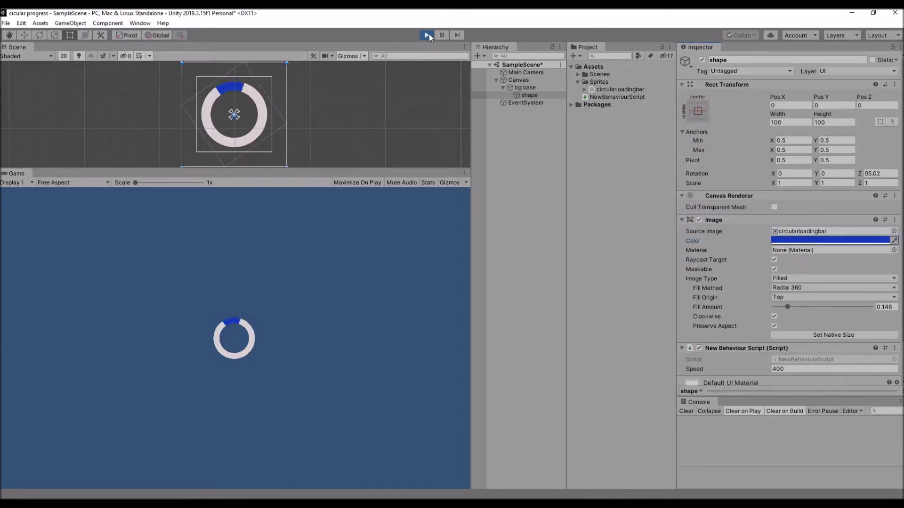
{"action": "left_click", "coordinate": [464, 175]}
{"action": "left_click", "coordinate": [473, 207]}
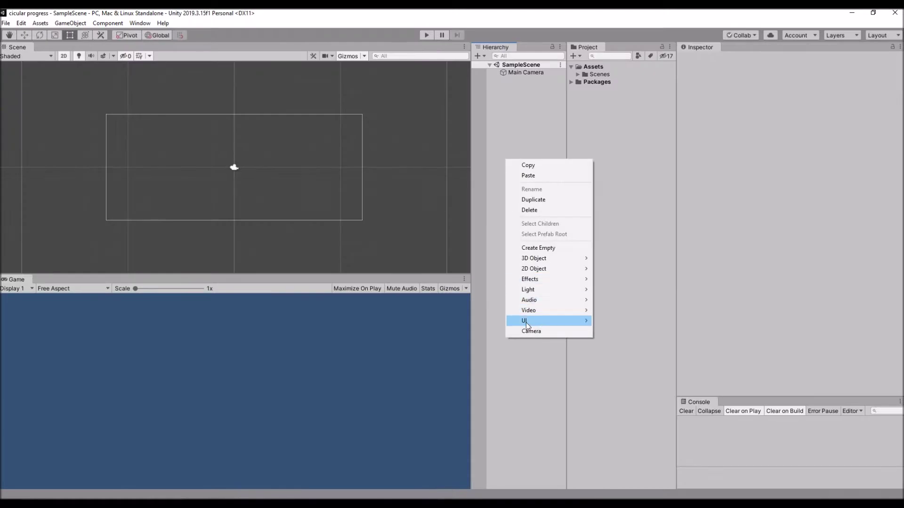
Step: Add a UI Image to the scene and anchor it middle-centre on the Canvas
{"action": "mouse_move", "coordinate": [527, 322]}
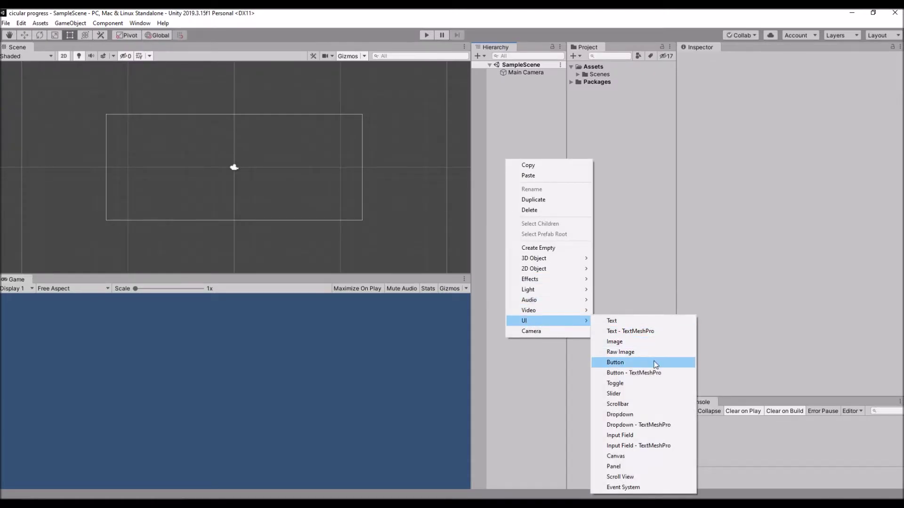
{"action": "left_click", "coordinate": [660, 346]}
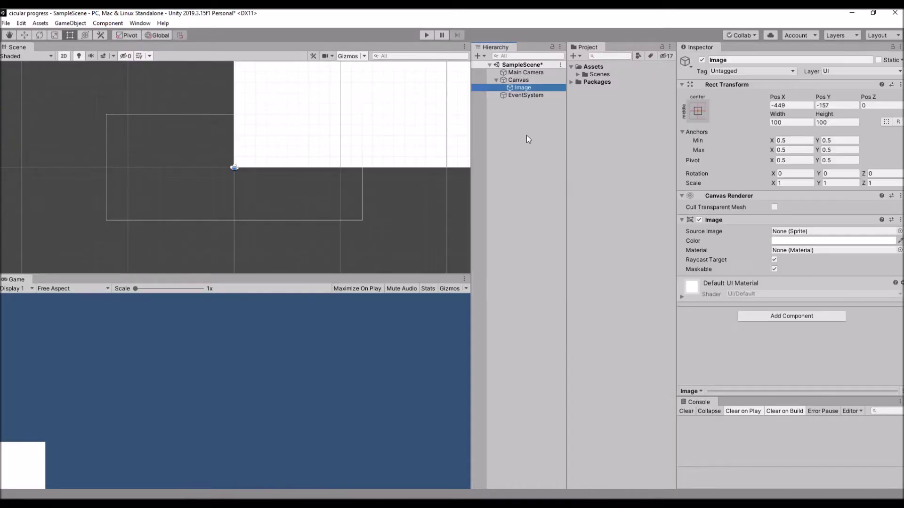
{"action": "double_click", "coordinate": [528, 89]}
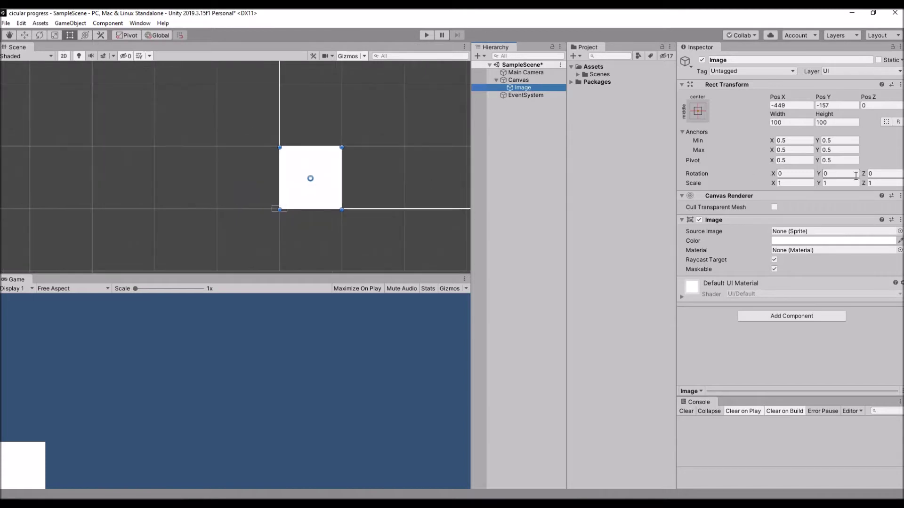
{"action": "left_click", "coordinate": [698, 111]}
{"action": "left_click", "coordinate": [750, 207], "text": "alt"}
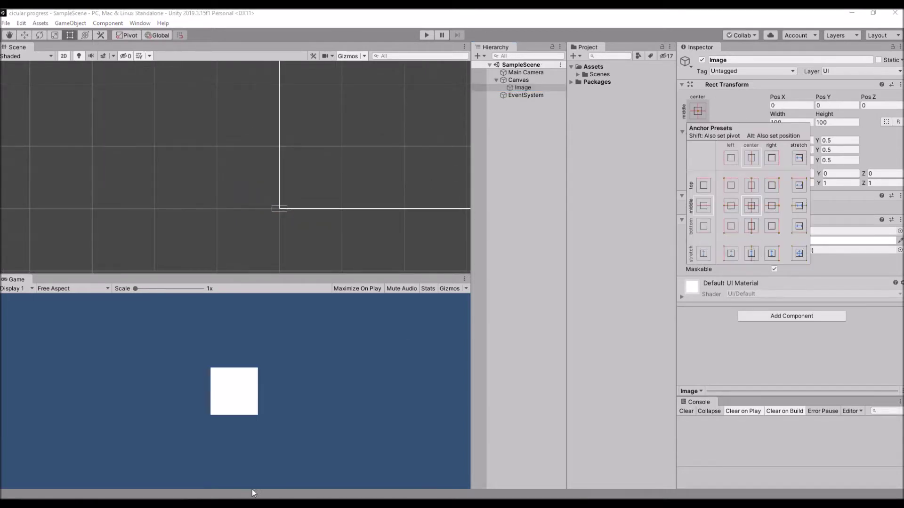
{"action": "left_click", "coordinate": [604, 66]}
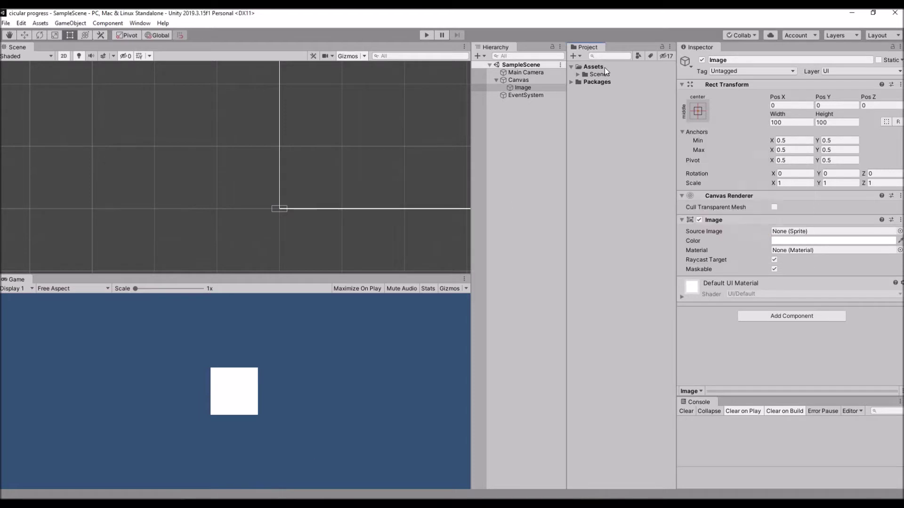
Step: Create a new folder named Sprites under Assets
{"action": "right_click", "coordinate": [604, 67]}
{"action": "mouse_move", "coordinate": [610, 72]}
{"action": "left_click", "coordinate": [767, 75]}
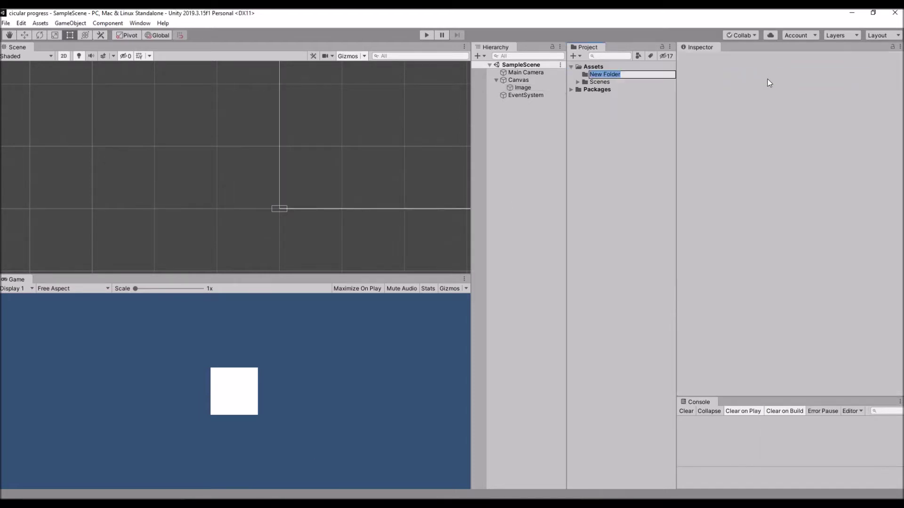
{"action": "type", "text": "Sprites"}
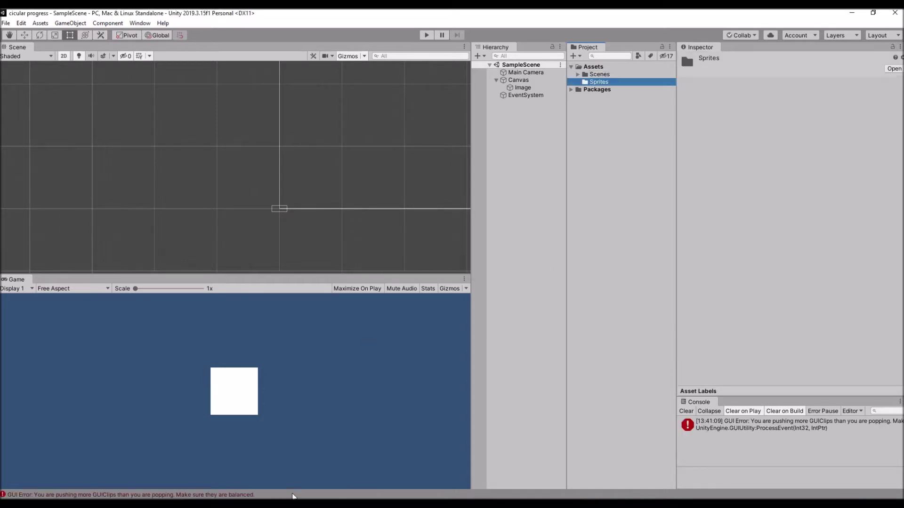
Step: Import the circulartimer image from the file browser into the Sprites folder
{"action": "left_click", "coordinate": [686, 412]}
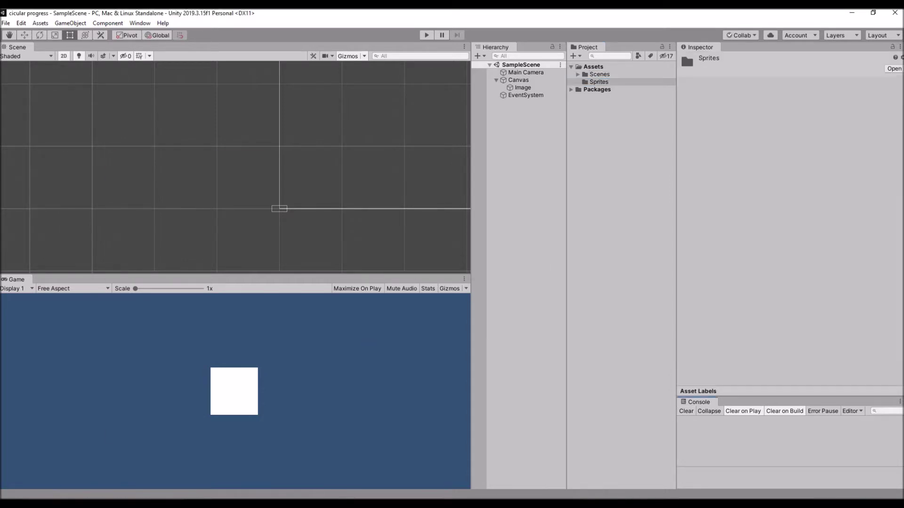
{"action": "key", "text": "alt+Tab"}
{"action": "left_click", "coordinate": [283, 233]}
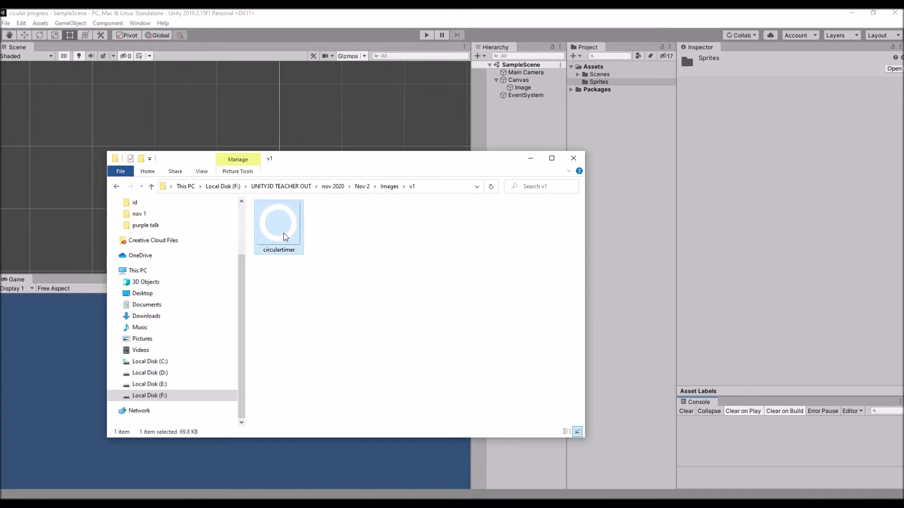
{"action": "left_click_drag", "start_coordinate": [295, 240], "coordinate": [607, 81]}
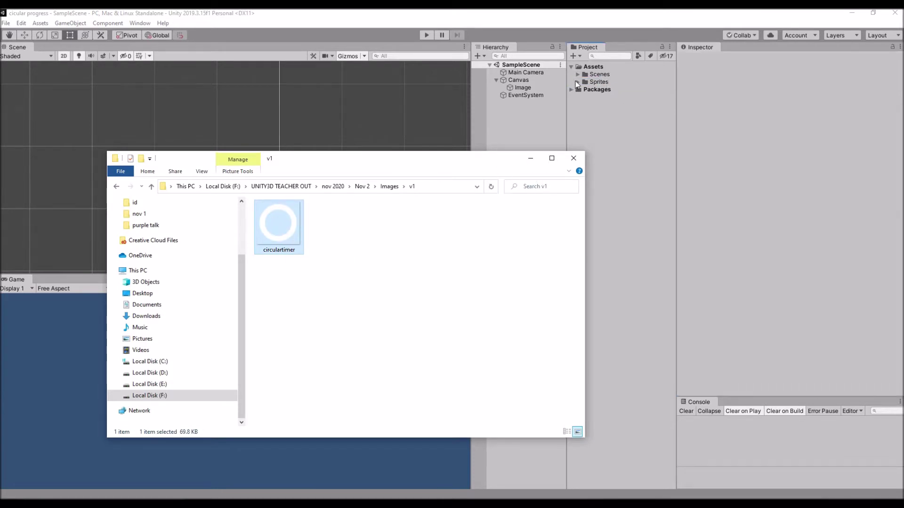
{"action": "left_click", "coordinate": [582, 84]}
{"action": "left_click", "coordinate": [579, 83]}
Step: Rename the circulartimer sprite to circularloadingbar
{"action": "left_click", "coordinate": [625, 91]}
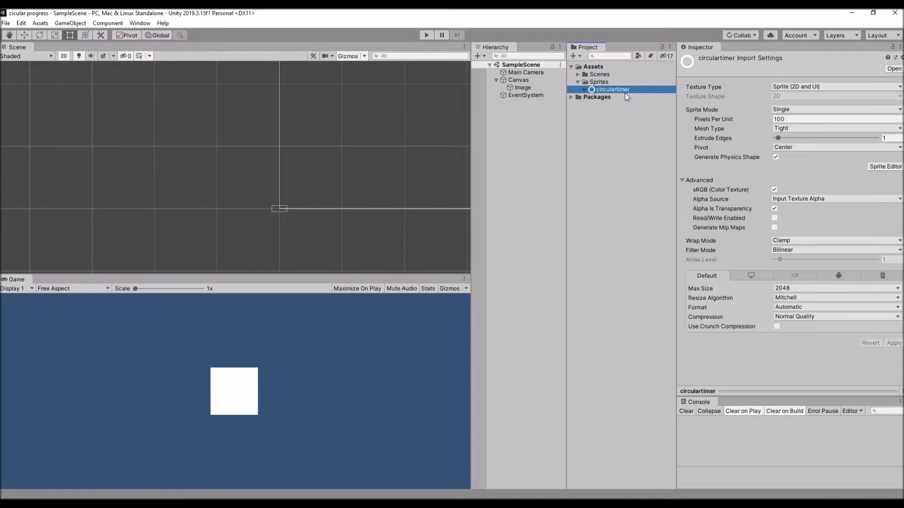
{"action": "left_click", "coordinate": [634, 92]}
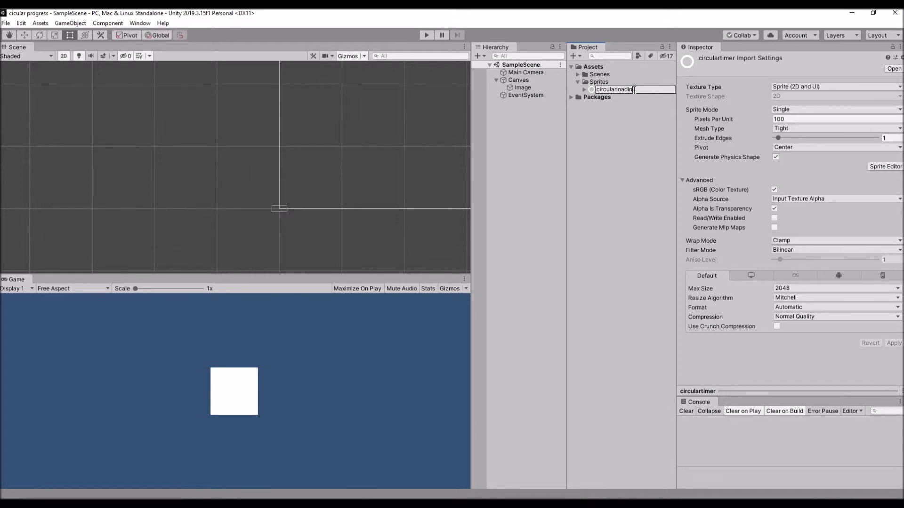
{"action": "key", "text": "Return"}
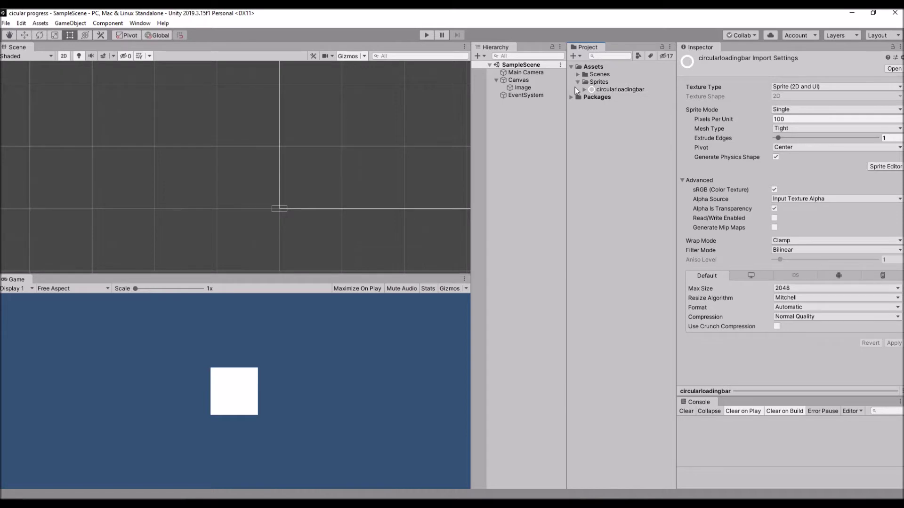
Step: Set circularloadingbar as the Image's Source Image with Preserve Aspect on, and save the scene
{"action": "left_click", "coordinate": [522, 87]}
{"action": "left_click_drag", "start_coordinate": [637, 90], "coordinate": [800, 232]}
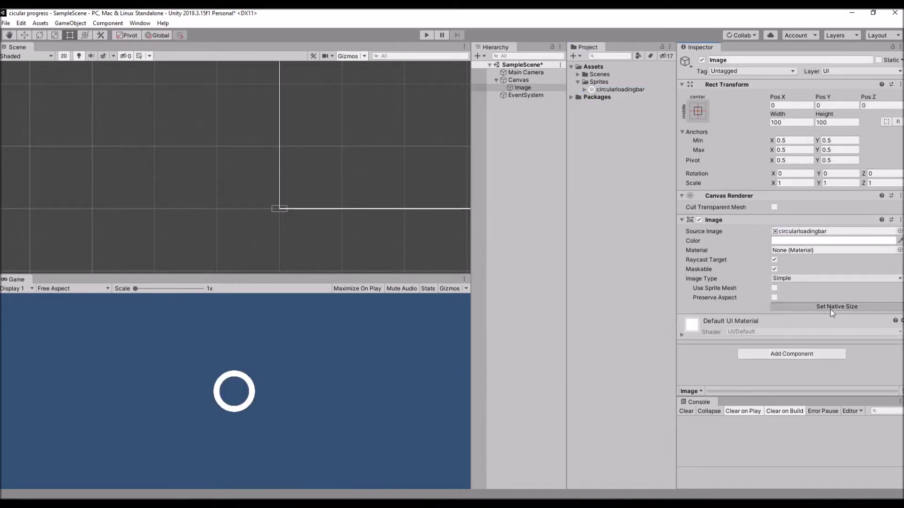
{"action": "left_click", "coordinate": [833, 307]}
{"action": "key", "text": "ctrl+z"}
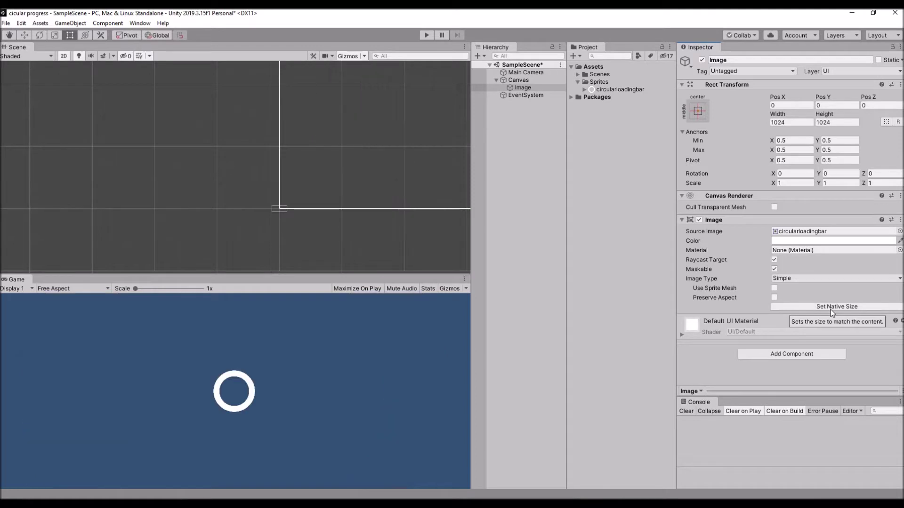
{"action": "left_click", "coordinate": [774, 298]}
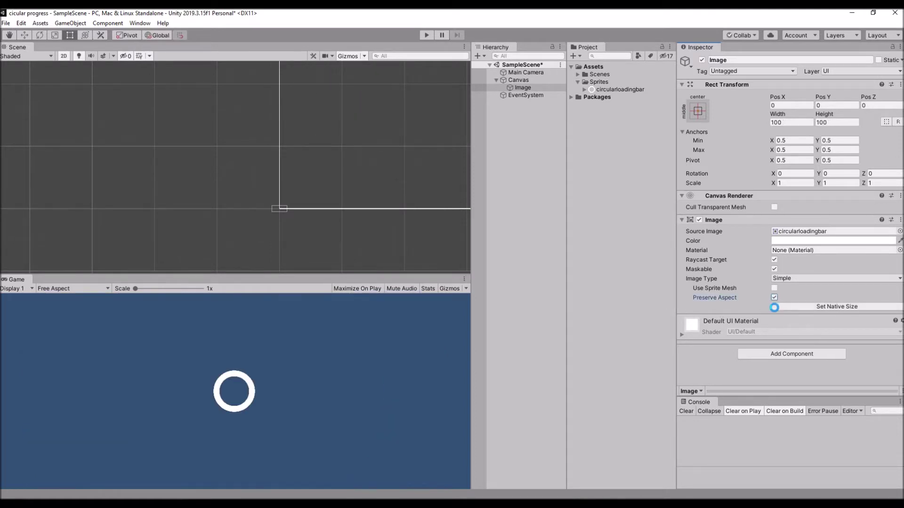
{"action": "key", "text": "ctrl+s"}
Step: Duplicate the ring Image with Ctrl+D
{"action": "left_click", "coordinate": [522, 89]}
{"action": "key", "text": "f"}
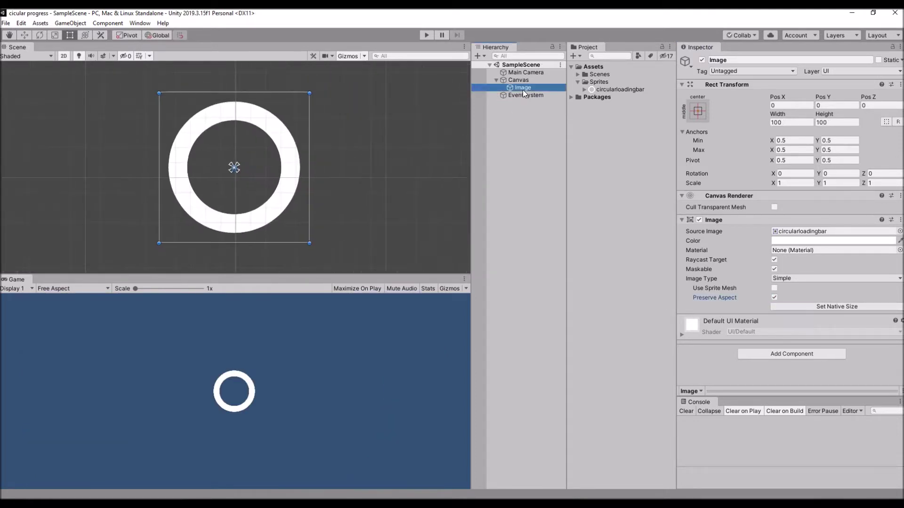
{"action": "key", "text": "ctrl+d"}
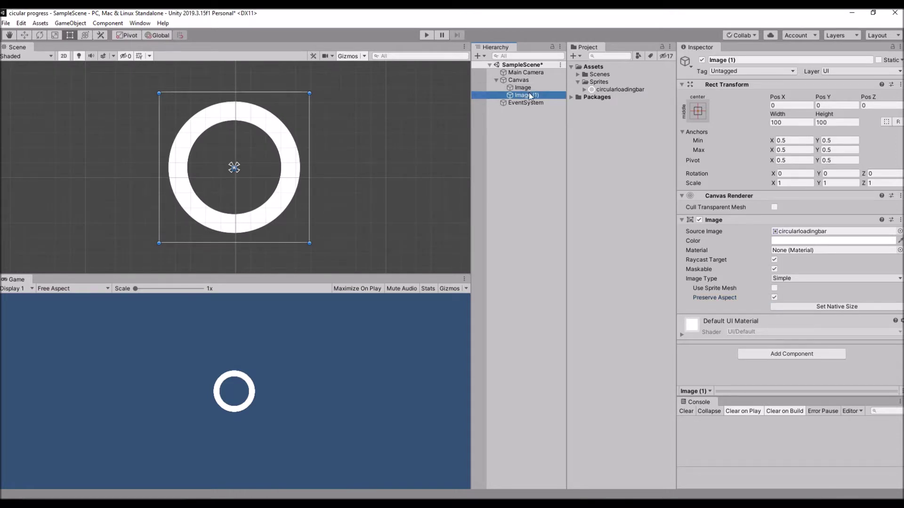
Step: Rename the original ring Image to 'bg base'
{"action": "left_click", "coordinate": [529, 89]}
{"action": "left_click", "coordinate": [731, 61]}
{"action": "type", "text": "bg base"}
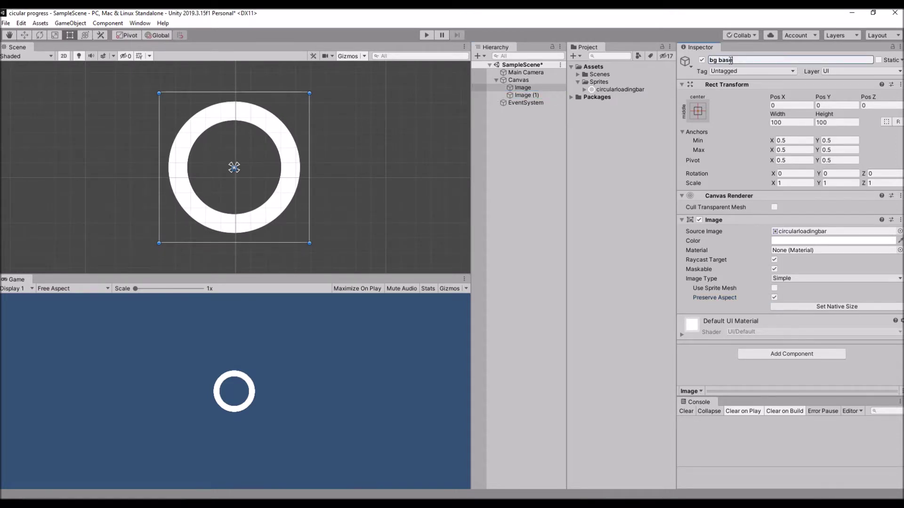
{"action": "key", "text": "Return"}
Step: Rename the duplicate to 'shape' and nest it under bg base
{"action": "left_click", "coordinate": [530, 94]}
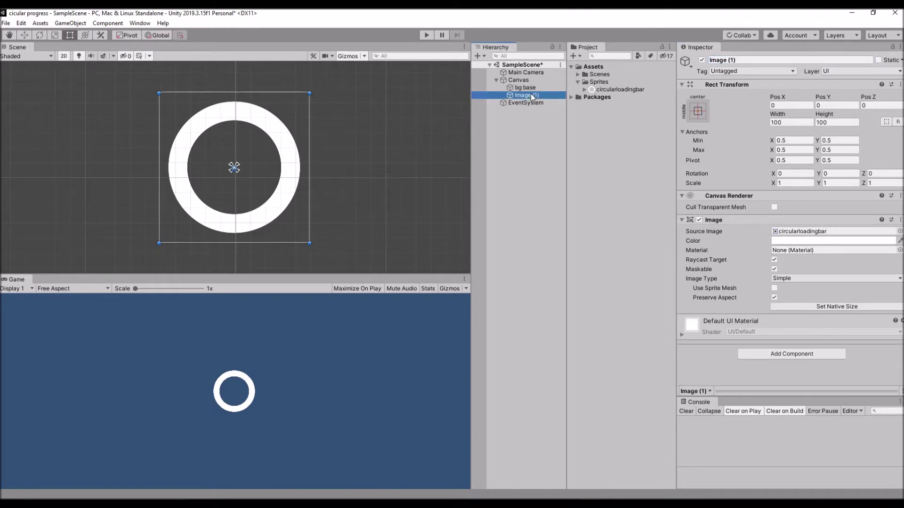
{"action": "left_click", "coordinate": [756, 59]}
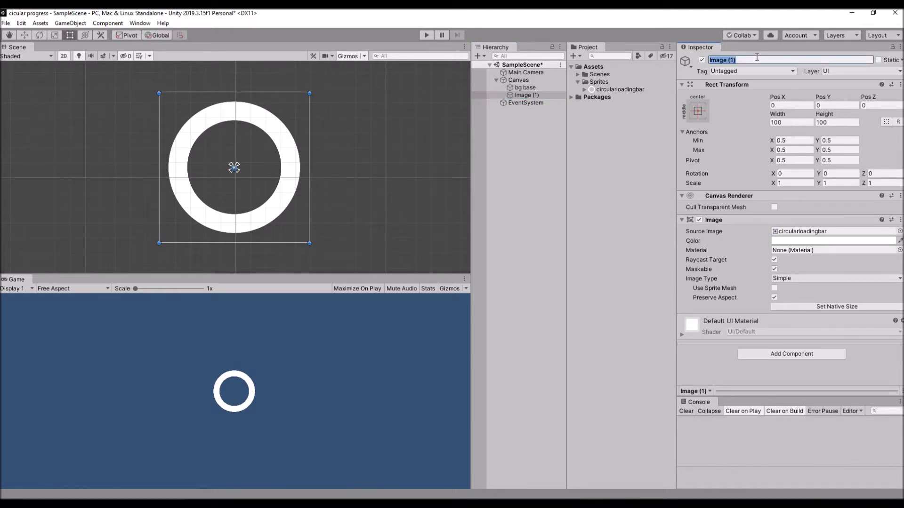
{"action": "key", "text": "BackSpace"}
{"action": "key", "text": "Return"}
{"action": "left_click_drag", "start_coordinate": [531, 87], "coordinate": [534, 91]}
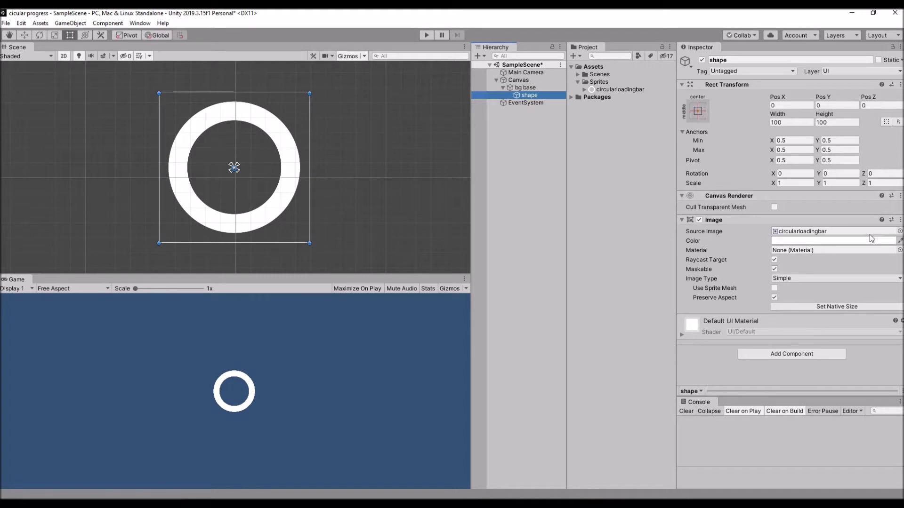
Step: Set shape's Image Type to Filled and tint it a pure, saturated blue
{"action": "left_click", "coordinate": [799, 281]}
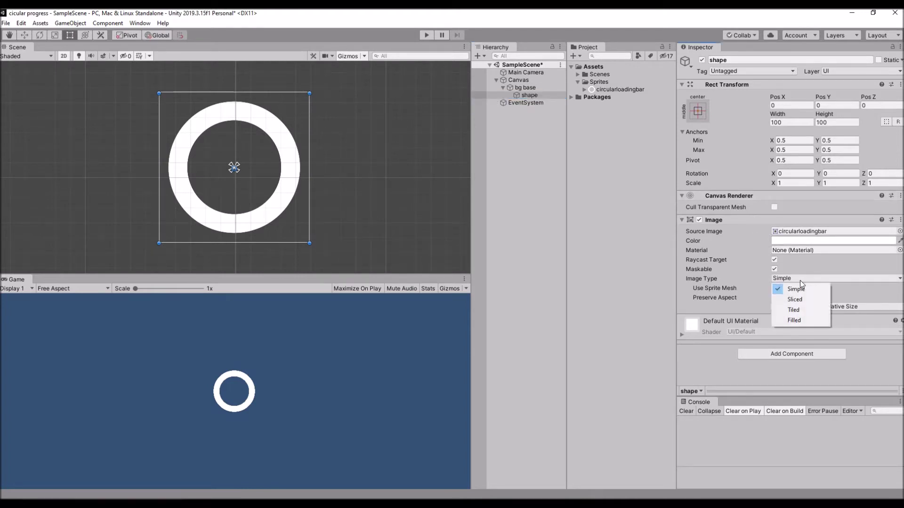
{"action": "left_click", "coordinate": [807, 320]}
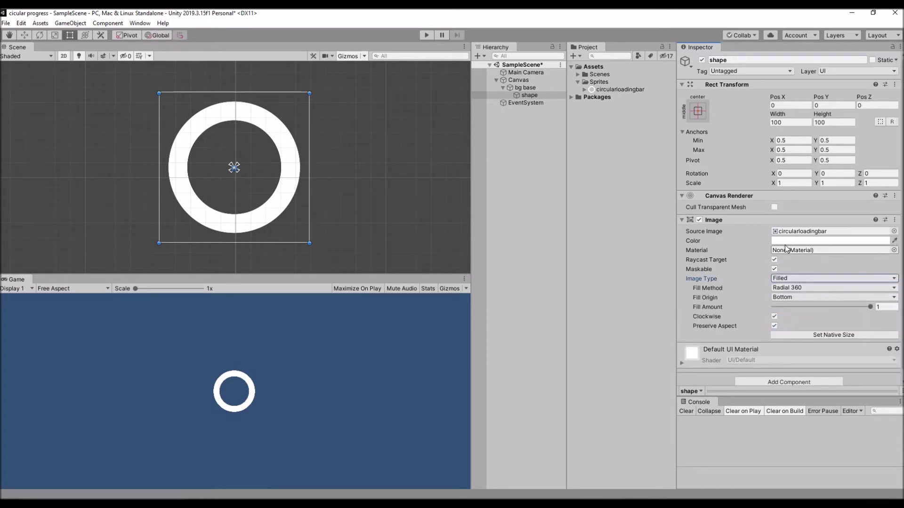
{"action": "left_click", "coordinate": [828, 241]}
{"action": "left_click", "coordinate": [630, 216]}
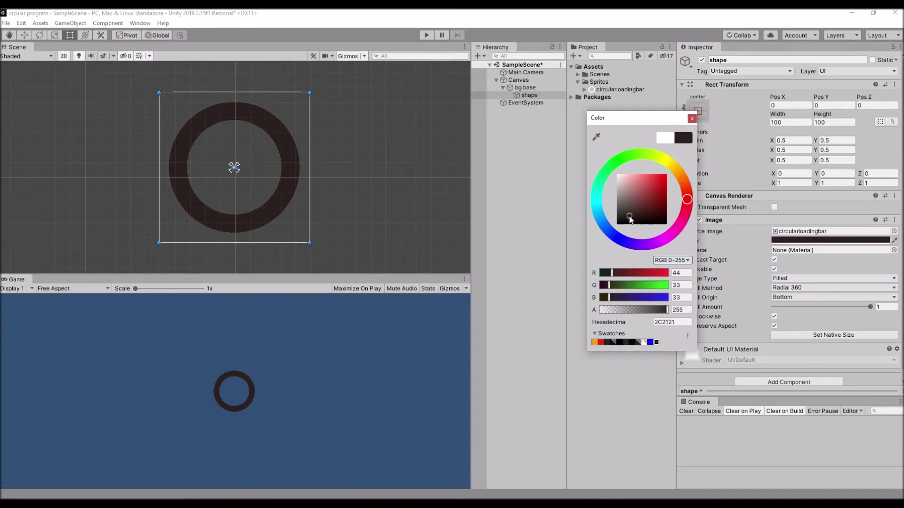
{"action": "left_click_drag", "start_coordinate": [630, 218], "coordinate": [635, 188]}
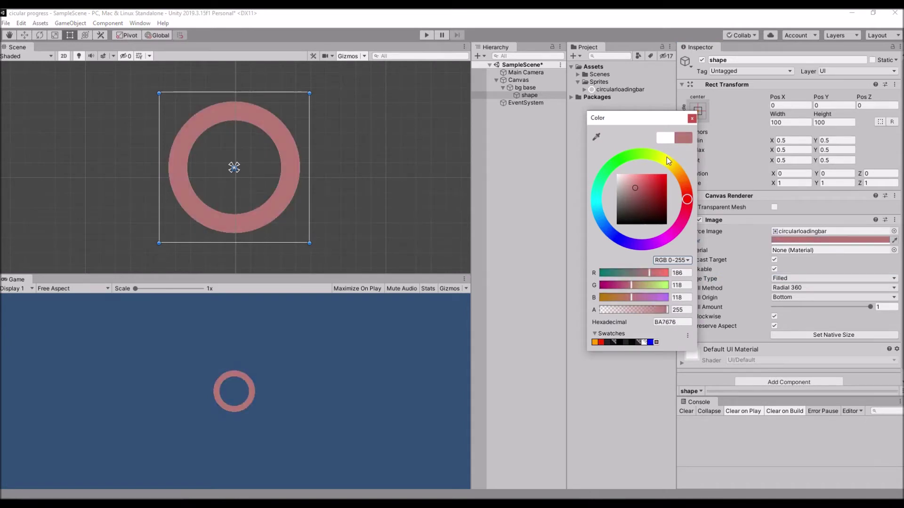
{"action": "left_click", "coordinate": [608, 230]}
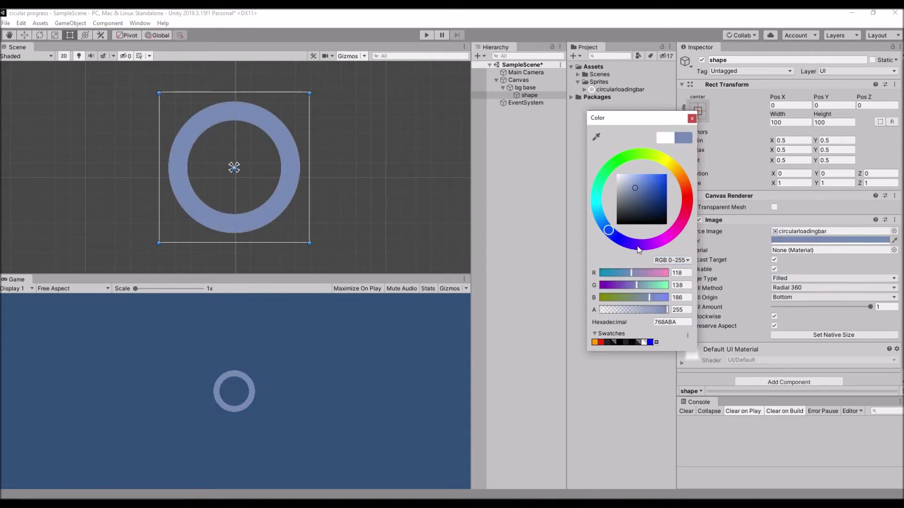
{"action": "left_click", "coordinate": [626, 242]}
{"action": "left_click", "coordinate": [666, 175]}
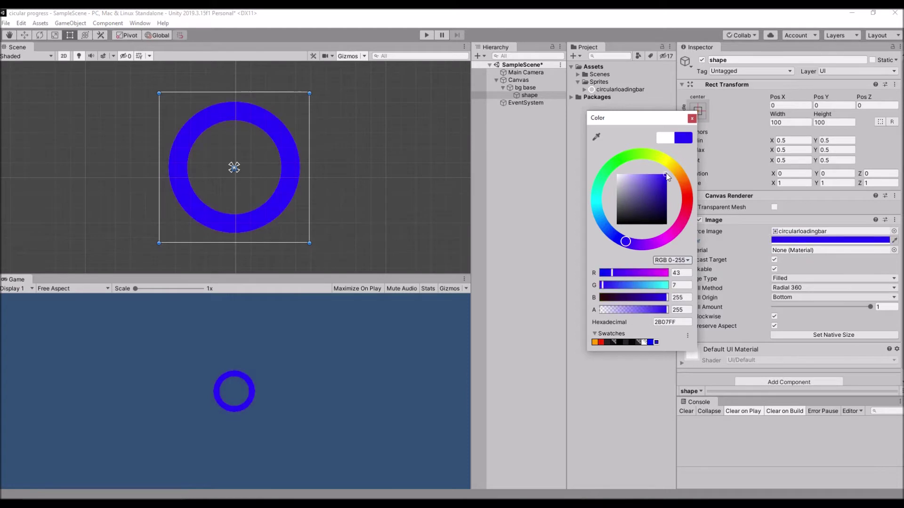
{"action": "left_click_drag", "start_coordinate": [667, 177], "coordinate": [666, 172]}
{"action": "left_click", "coordinate": [691, 118]}
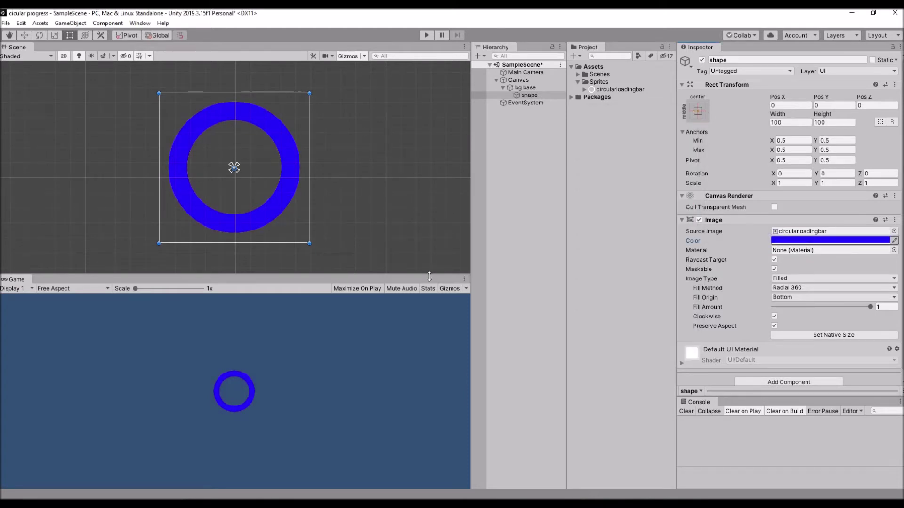
Step: Enlarge the game preview, keep Radial 360 fill, set Fill Origin Top and Fill Amount 0.19
{"action": "left_click_drag", "start_coordinate": [428, 273], "coordinate": [434, 166]}
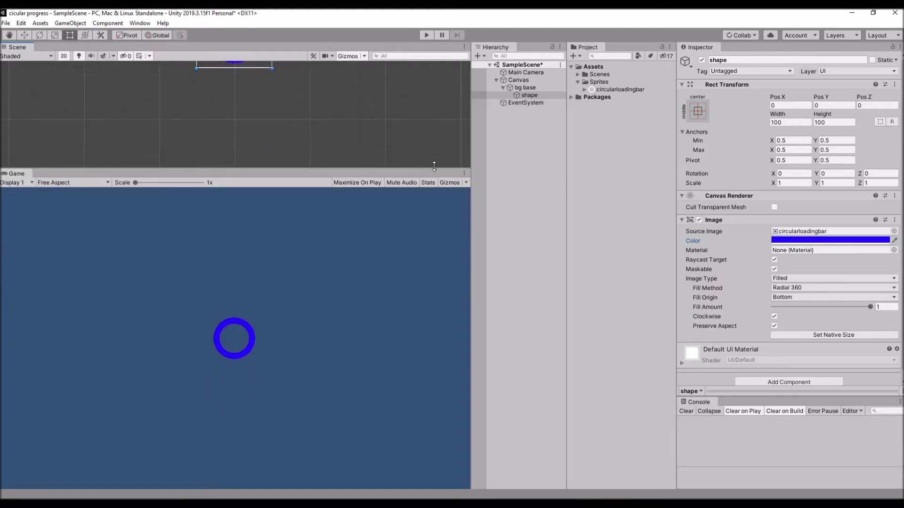
{"action": "left_click", "coordinate": [797, 287]}
{"action": "left_click", "coordinate": [796, 340]}
{"action": "left_click", "coordinate": [795, 294]}
{"action": "left_click", "coordinate": [793, 329]}
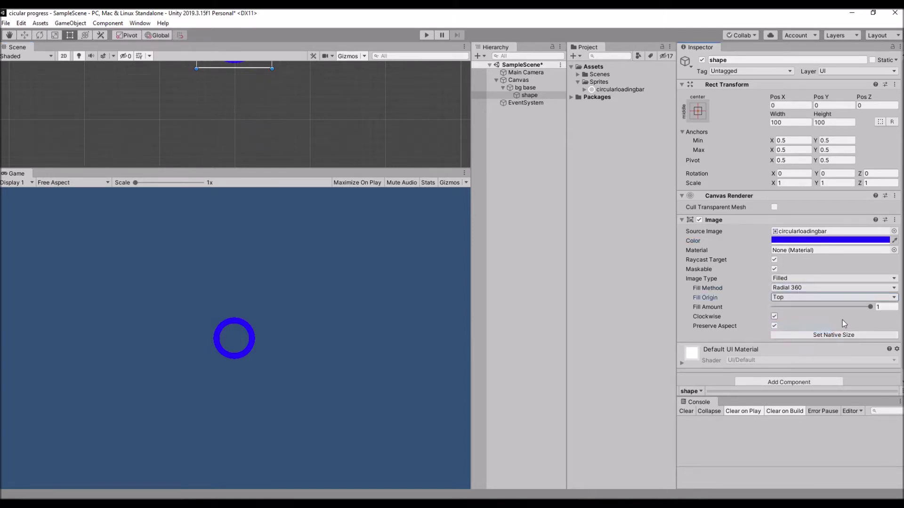
{"action": "left_click_drag", "start_coordinate": [870, 306], "coordinate": [789, 316]}
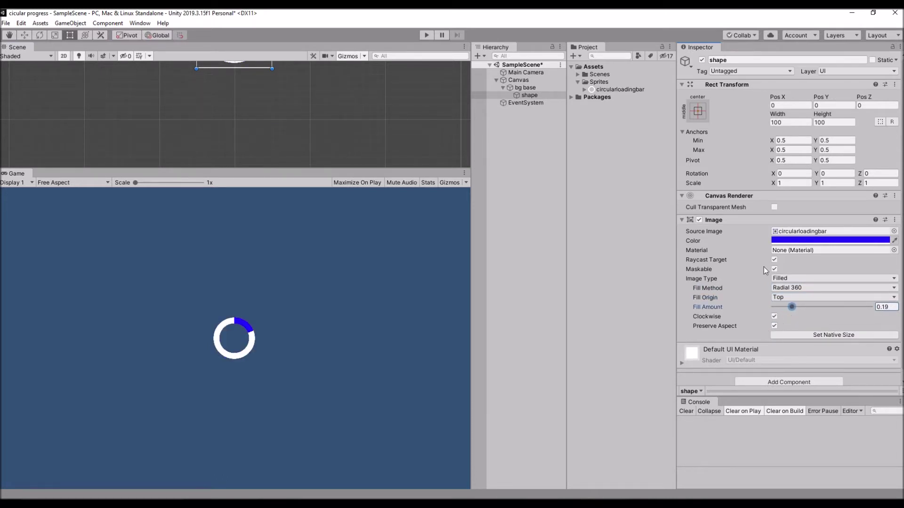
Step: Turn the shape progress arc bright green (04FF00)
{"action": "left_click", "coordinate": [821, 240]}
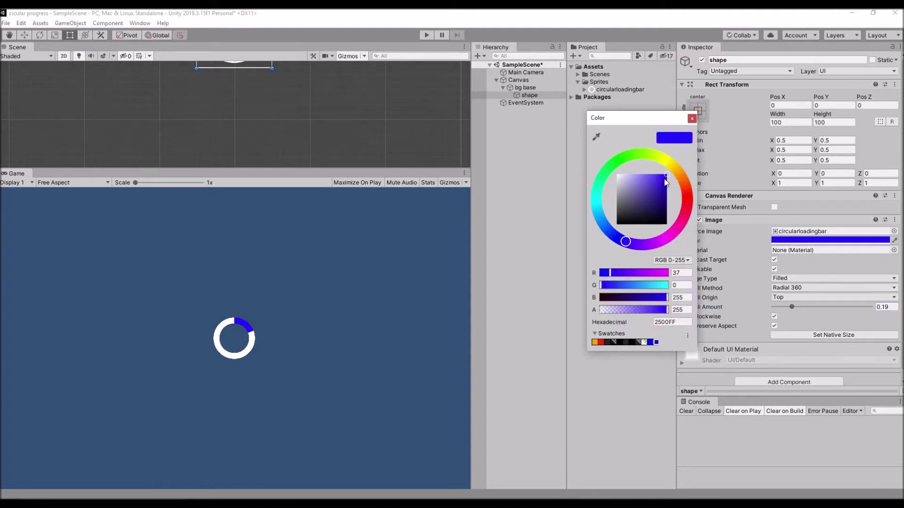
{"action": "mouse_move", "coordinate": [666, 183]}
{"action": "left_mouse_down"}
{"action": "mouse_move", "coordinate": [650, 193]}
{"action": "mouse_move", "coordinate": [630, 183]}
{"action": "mouse_move", "coordinate": [627, 194]}
{"action": "mouse_move", "coordinate": [628, 180]}
{"action": "mouse_move", "coordinate": [660, 181]}
{"action": "mouse_move", "coordinate": [673, 169]}
{"action": "left_mouse_up"}
{"action": "left_click", "coordinate": [620, 160]}
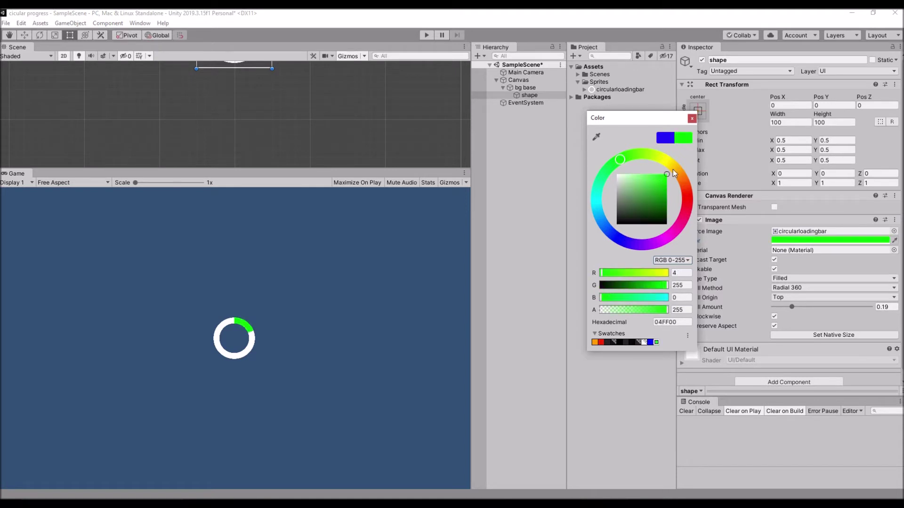
{"action": "left_click", "coordinate": [691, 118]}
Step: Try blue, pale red and white colours on the bg base ring, dismissing an antivirus popup
{"action": "left_click", "coordinate": [541, 89]}
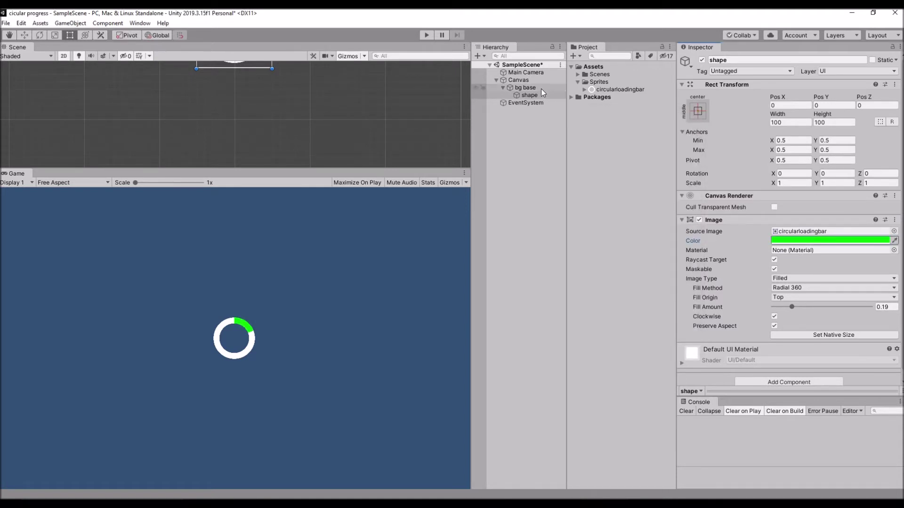
{"action": "left_click", "coordinate": [772, 241]}
{"action": "left_click_drag", "start_coordinate": [658, 213], "coordinate": [606, 253]}
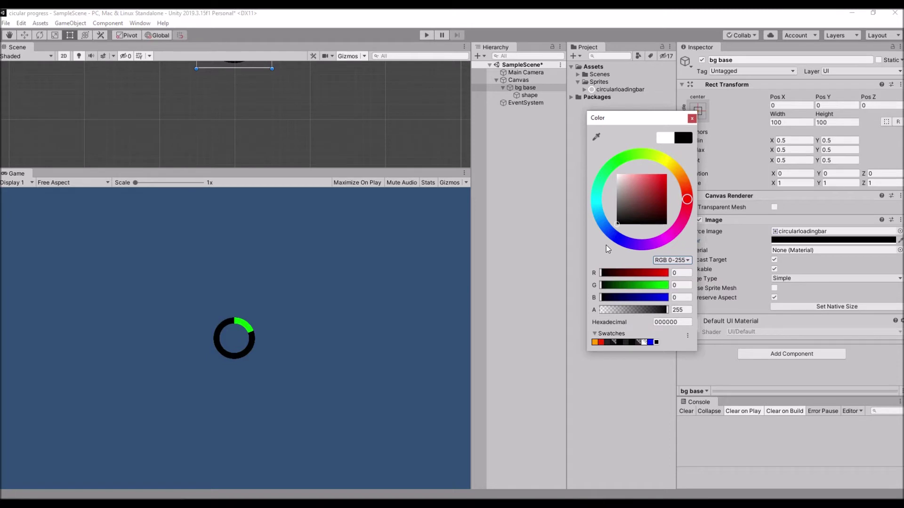
{"action": "left_click", "coordinate": [610, 235]}
{"action": "mouse_move", "coordinate": [639, 212]}
{"action": "left_mouse_down"}
{"action": "mouse_move", "coordinate": [651, 183]}
{"action": "mouse_move", "coordinate": [683, 165]}
{"action": "left_mouse_up"}
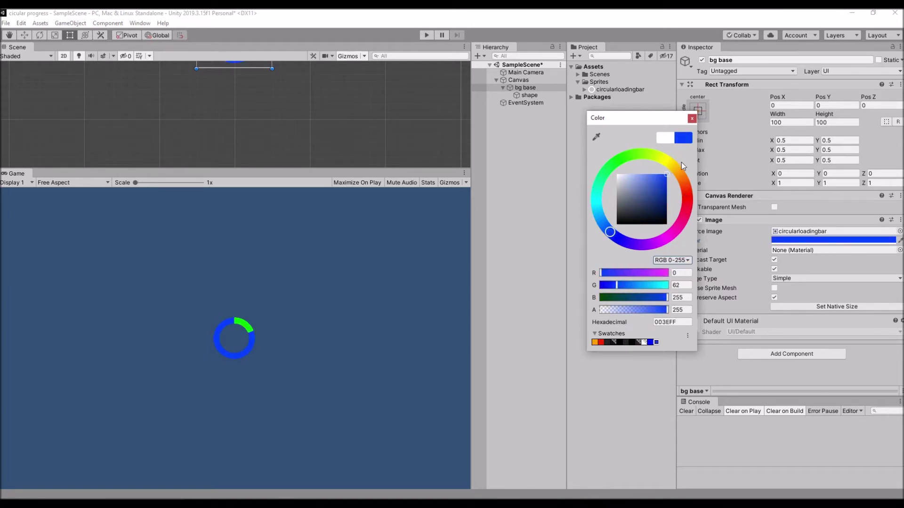
{"action": "left_click", "coordinate": [688, 196]}
{"action": "mouse_move", "coordinate": [634, 198]}
{"action": "left_mouse_down"}
{"action": "mouse_move", "coordinate": [638, 187]}
{"action": "mouse_move", "coordinate": [619, 173]}
{"action": "mouse_move", "coordinate": [574, 173]}
{"action": "mouse_move", "coordinate": [636, 226]}
{"action": "mouse_move", "coordinate": [638, 250]}
{"action": "left_mouse_up"}
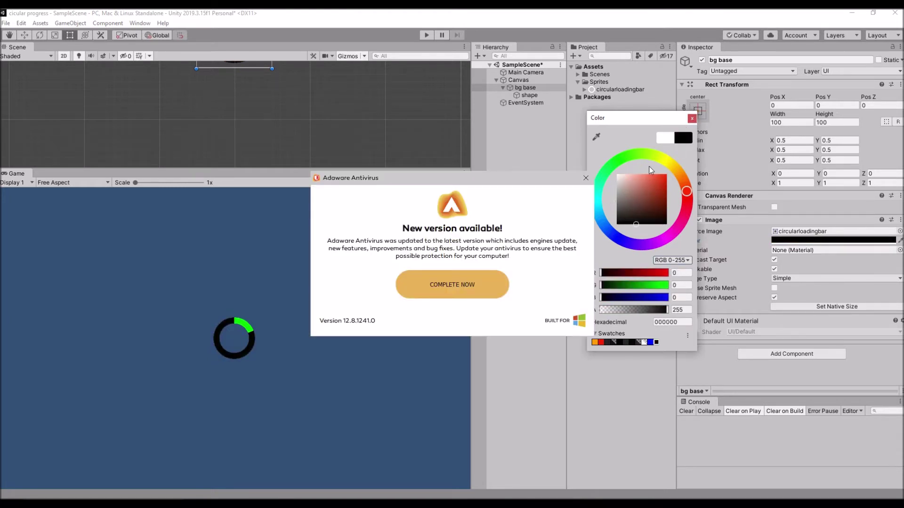
{"action": "left_click_drag", "start_coordinate": [618, 175], "coordinate": [609, 162]}
{"action": "left_click", "coordinate": [585, 178]}
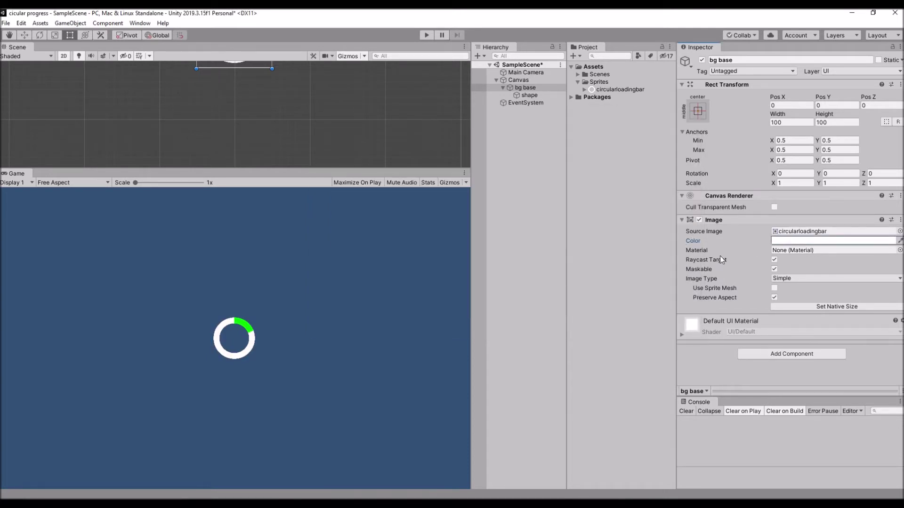
Step: Tint the bg base ring light grey DBD0D0 and save the scene
{"action": "left_click", "coordinate": [790, 241]}
{"action": "mouse_move", "coordinate": [625, 180]}
{"action": "left_mouse_down"}
{"action": "mouse_move", "coordinate": [620, 191]}
{"action": "mouse_move", "coordinate": [619, 182]}
{"action": "left_mouse_up"}
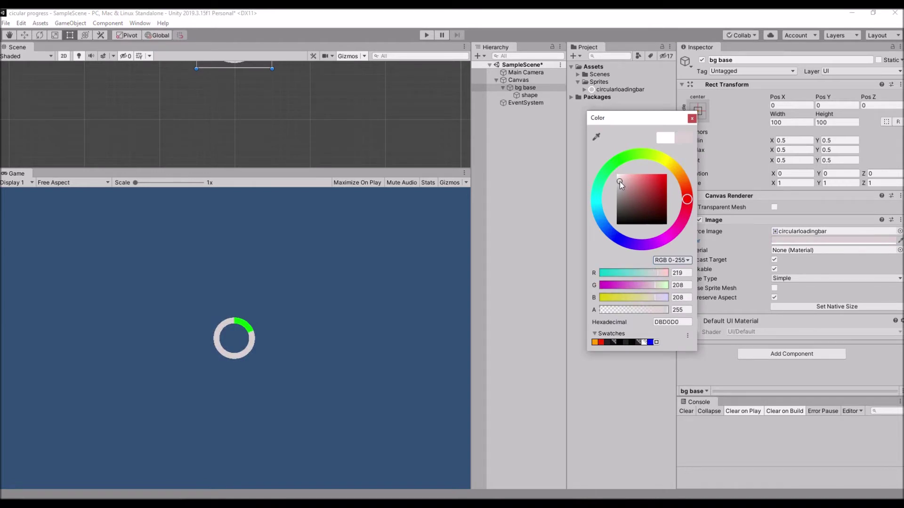
{"action": "left_click", "coordinate": [691, 118]}
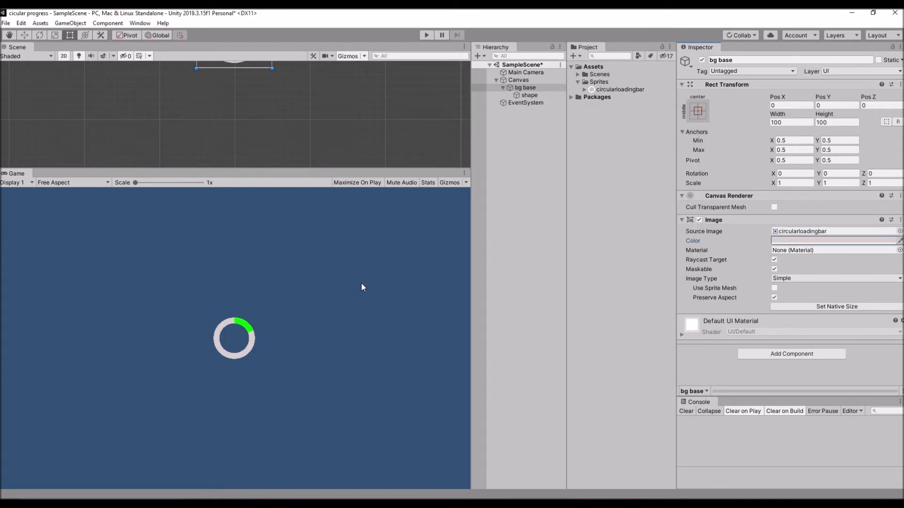
{"action": "key", "text": "ctrl+s"}
Step: Create a new C# script, NewBehaviourScript, in the Assets folder
{"action": "left_click", "coordinate": [538, 94]}
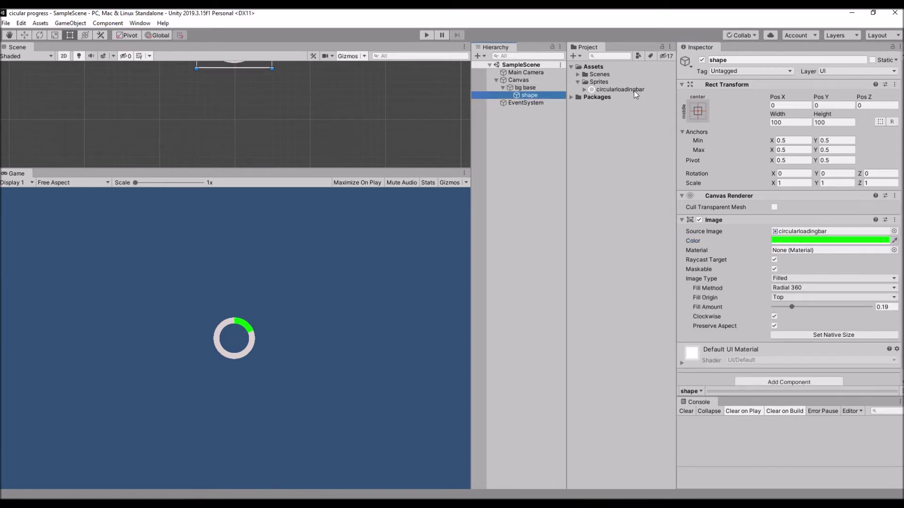
{"action": "left_click", "coordinate": [594, 66]}
{"action": "right_click", "coordinate": [600, 67]}
{"action": "mouse_move", "coordinate": [612, 73]}
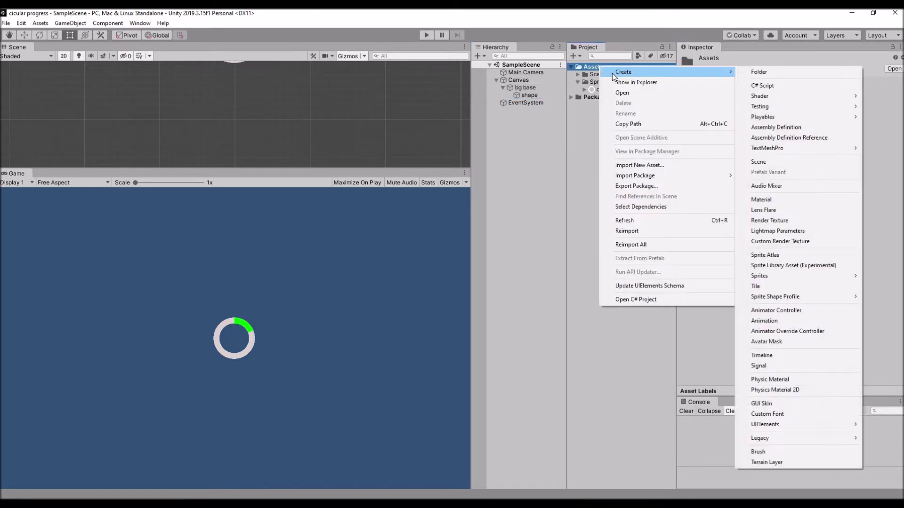
{"action": "left_click", "coordinate": [776, 88]}
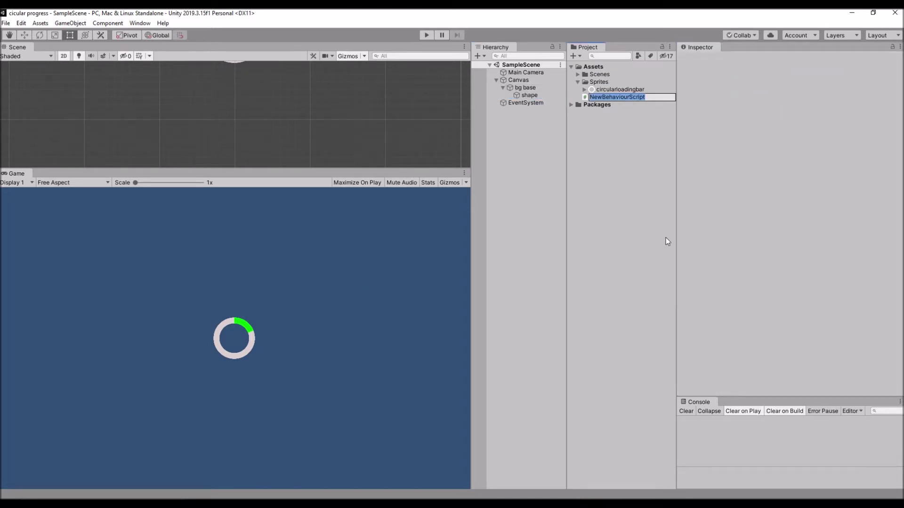
{"action": "key", "text": "Return"}
Step: Attach NewBehaviourScript to the shape object and open it in Visual Studio
{"action": "left_click", "coordinate": [544, 93]}
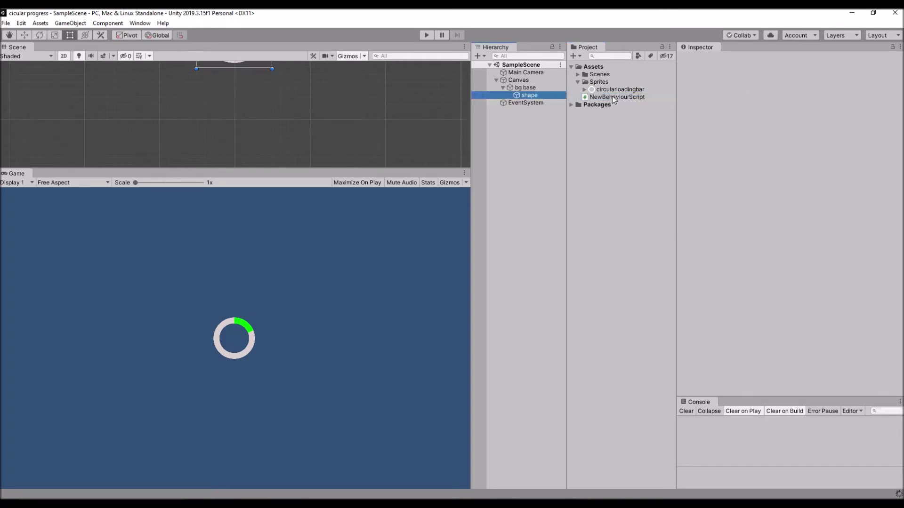
{"action": "left_click", "coordinate": [547, 131]}
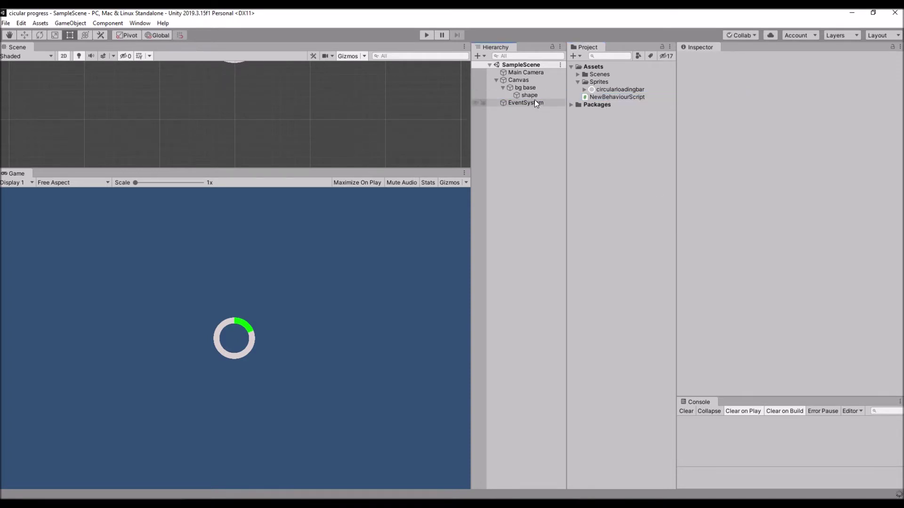
{"action": "left_click", "coordinate": [534, 96]}
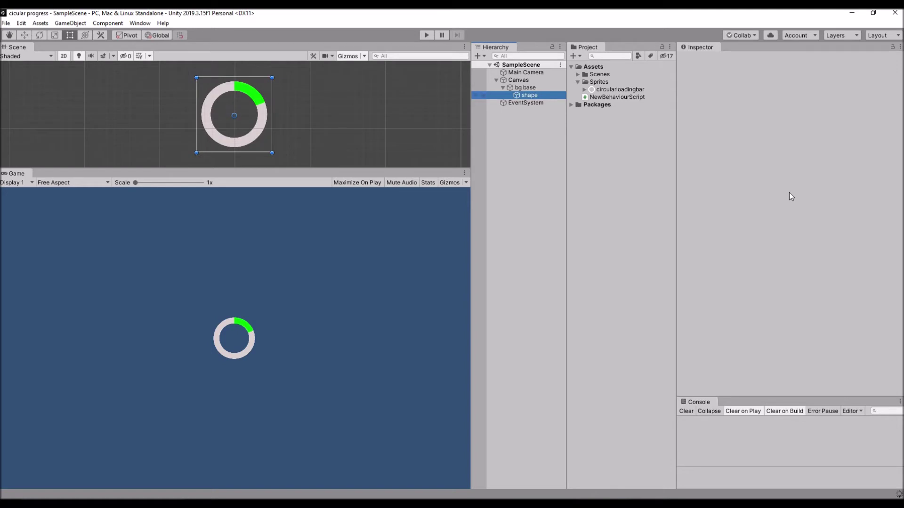
{"action": "left_click", "coordinate": [600, 98]}
{"action": "left_click", "coordinate": [526, 96]}
{"action": "left_click_drag", "start_coordinate": [614, 98], "coordinate": [727, 379]}
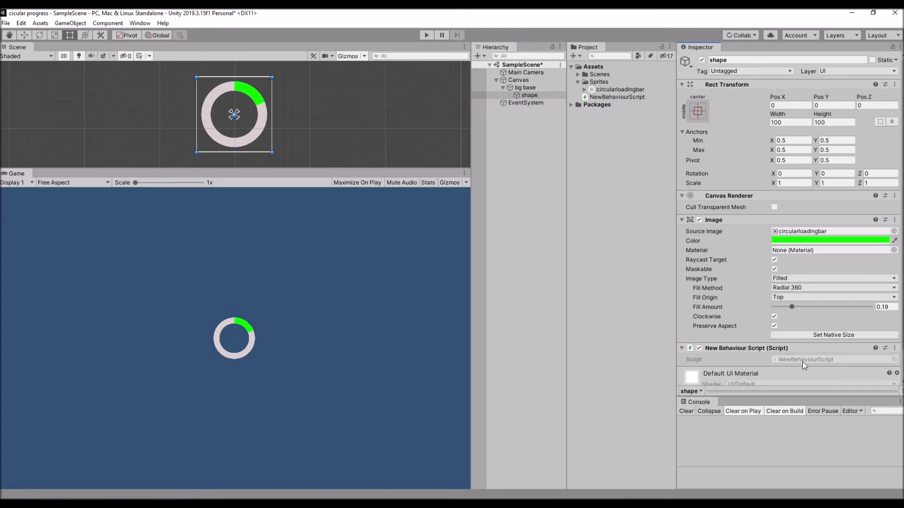
{"action": "double_click", "coordinate": [809, 359]}
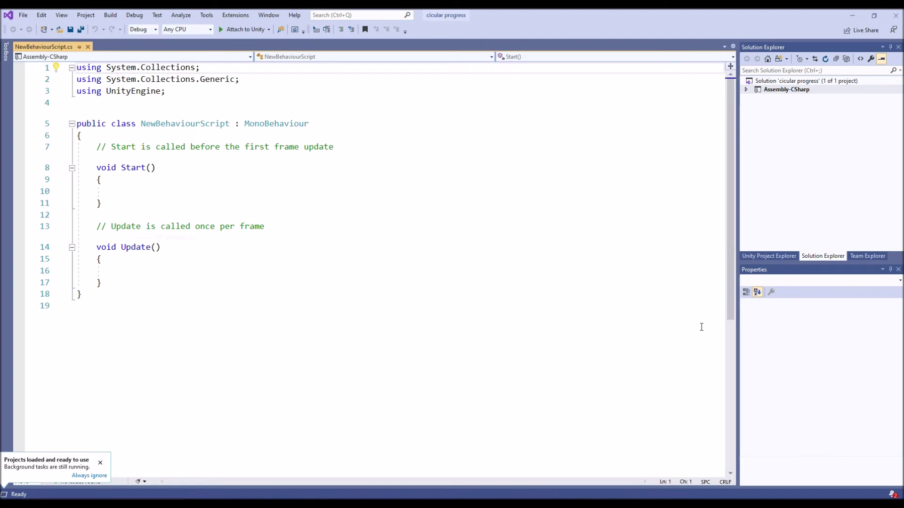
Step: Add 'using UnityEngine.UI;' on line 4 and save the script
{"action": "left_click", "coordinate": [433, 310]}
{"action": "left_click", "coordinate": [189, 87]}
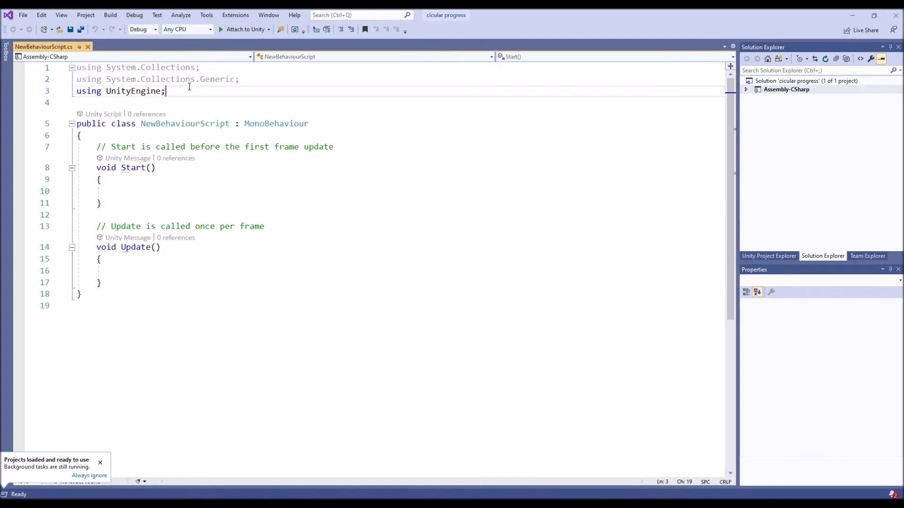
{"action": "key", "text": "Return"}
{"action": "type", "text": "using unity"}
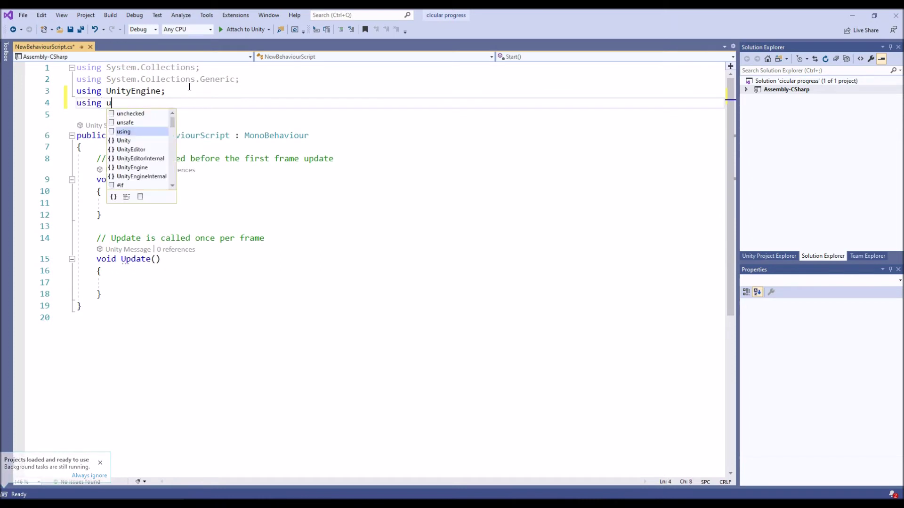
{"action": "key", "text": "Down"}
{"action": "key", "text": "Down"}
{"action": "key", "text": "Down"}
{"action": "type", "text": "."}
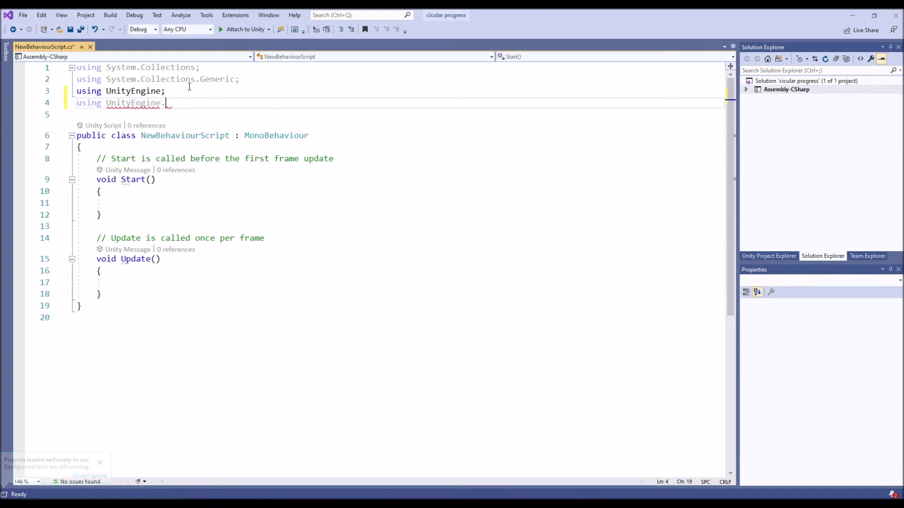
{"action": "type", "text": "ui;"}
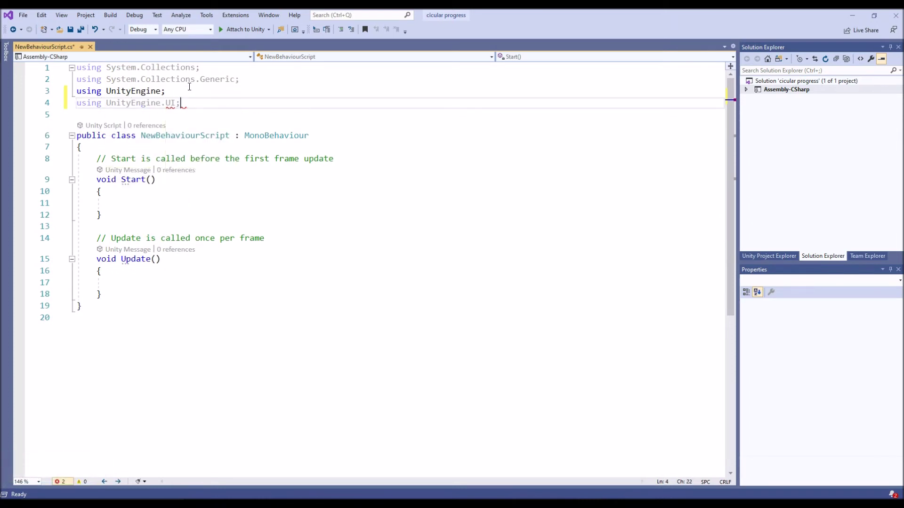
{"action": "key", "text": "Down"}
{"action": "key", "text": "Down"}
{"action": "key", "text": "Down"}
{"action": "key", "text": "Down"}
{"action": "key", "text": "Down"}
{"action": "key", "text": "ctrl+s"}
Step: Open a blank line just inside the class's opening brace
{"action": "key", "text": "Up"}
{"action": "key", "text": "Up"}
{"action": "key", "text": "Up"}
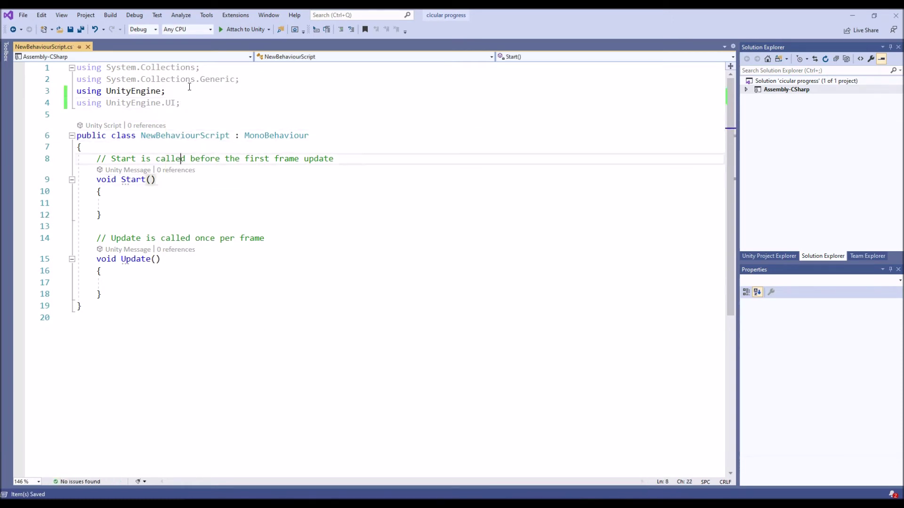
{"action": "key", "text": "Down"}
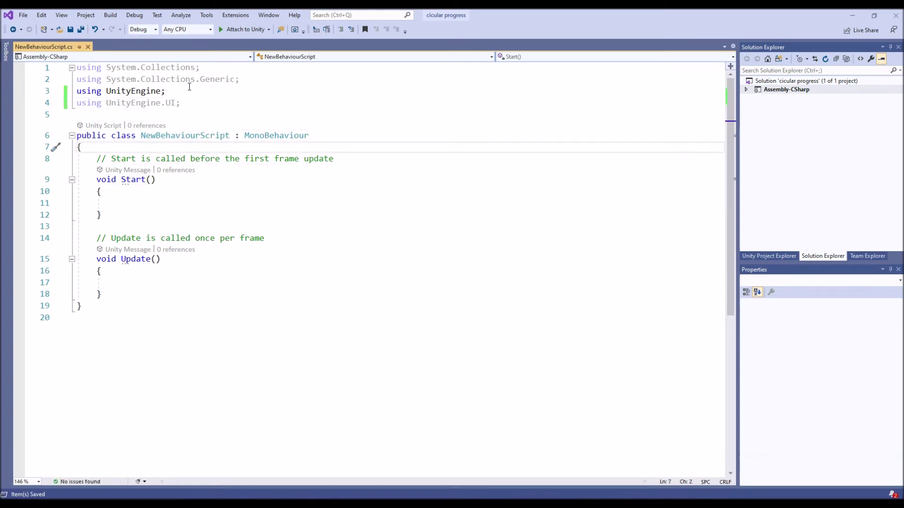
{"action": "key", "text": "Return"}
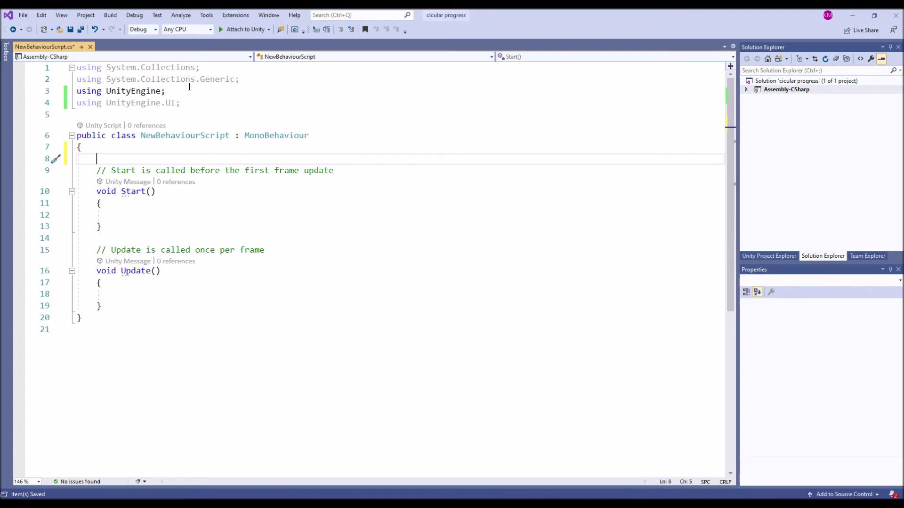
Step: Declare the field 'RectTransform rect;' in the class and save
{"action": "type", "text": "RectTransform"}
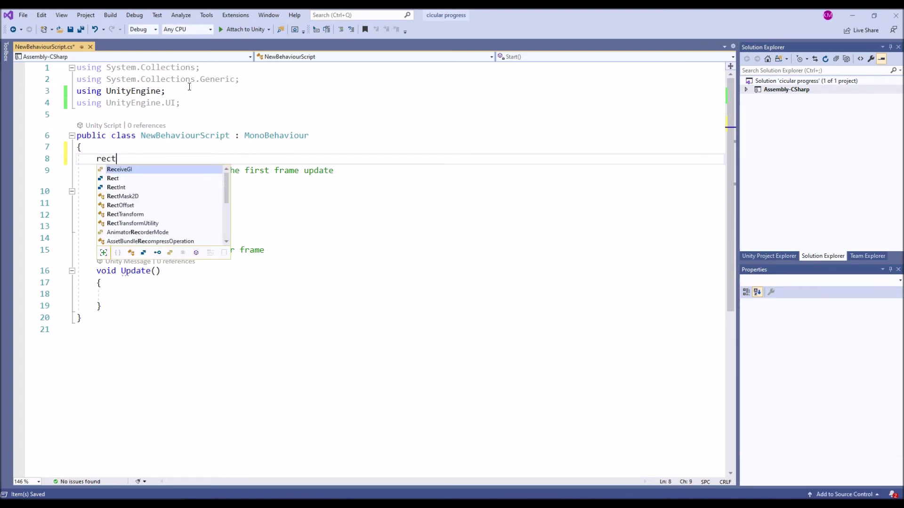
{"action": "type", "text": " re"}
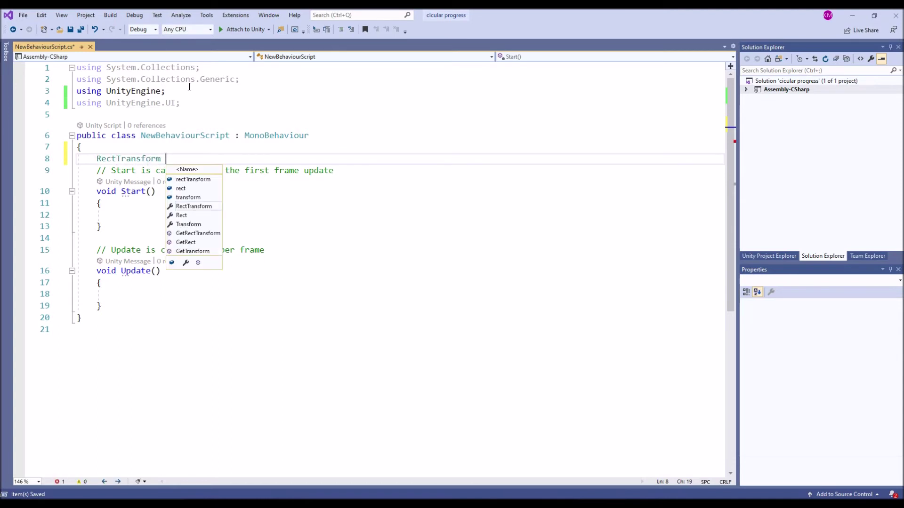
{"action": "type", "text": "ct;"}
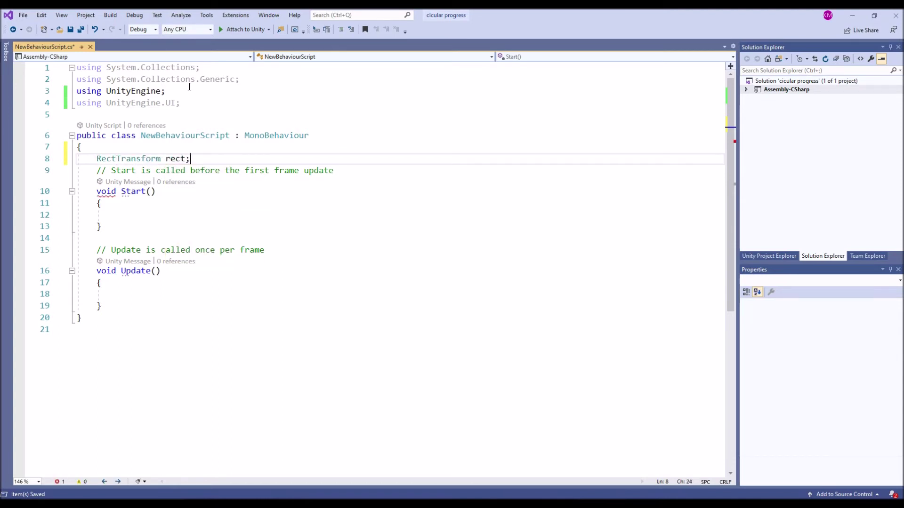
{"action": "key", "text": "ctrl+s"}
{"action": "key", "text": "Down"}
{"action": "key", "text": "Down"}
{"action": "key", "text": "Down"}
{"action": "key", "text": "Down"}
Step: In Start, assign rect = GetComponent<RectTransform>();
{"action": "type", "text": "rec"}
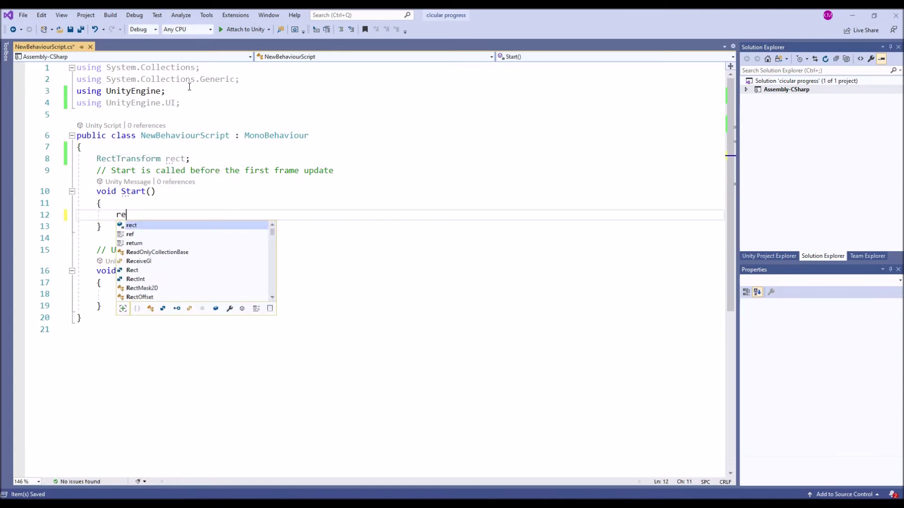
{"action": "key", "text": "BackSpace"}
{"action": "key", "text": "Tab"}
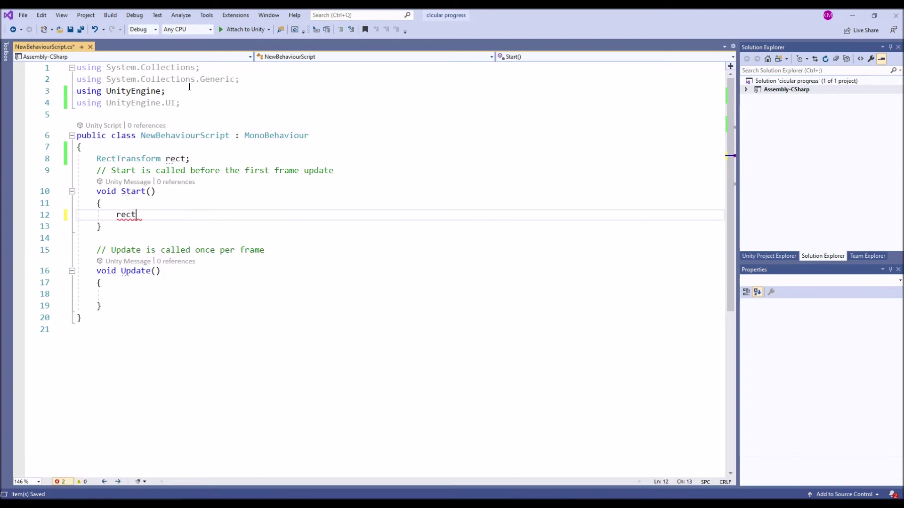
{"action": "type", "text": "=getC"}
{"action": "key", "text": "Tab"}
{"action": "type", "text": "<>"}
{"action": "key", "text": "Left"}
{"action": "type", "text": "rectra"}
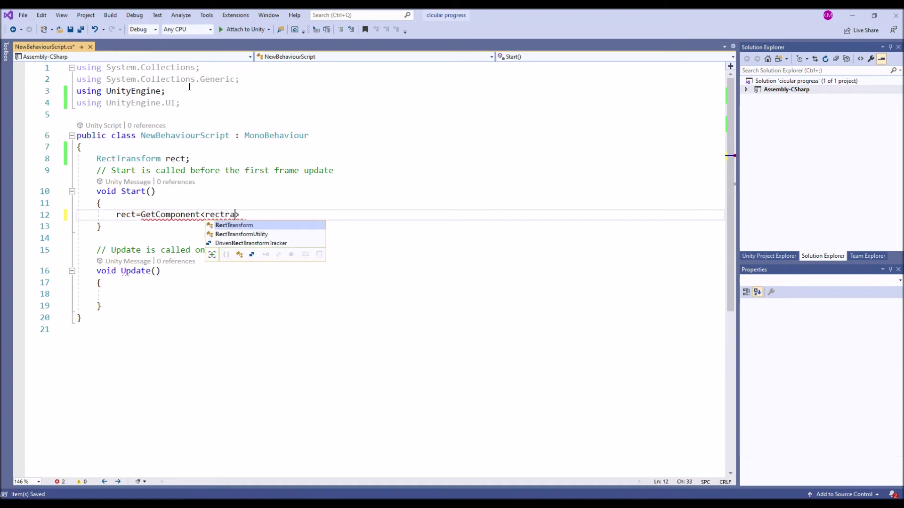
{"action": "key", "text": "Tab"}
{"action": "key", "text": "Right"}
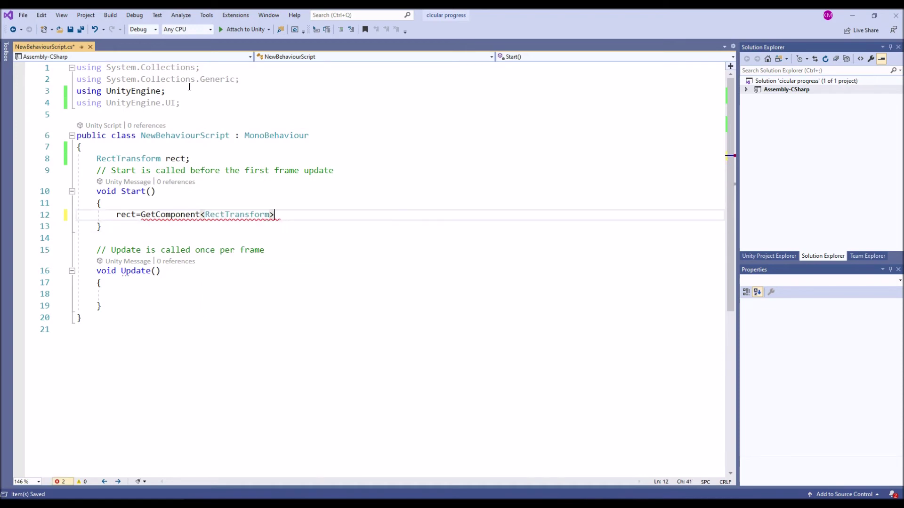
{"action": "type", "text": "();"}
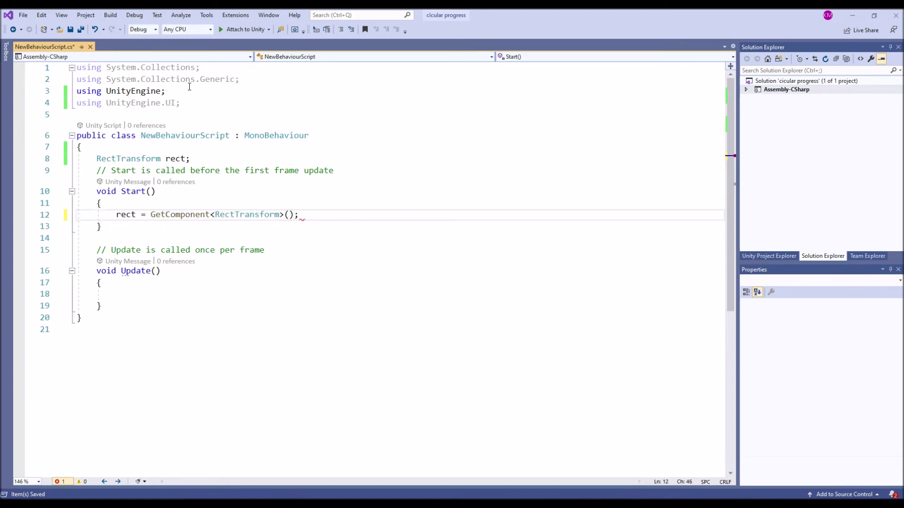
Step: Begin a rect.Rotate(0,0-( call inside Update
{"action": "key", "text": "Down"}
{"action": "key", "text": "Down"}
{"action": "key", "text": "Down"}
{"action": "key", "text": "Down"}
{"action": "key", "text": "Down"}
{"action": "key", "text": "Down"}
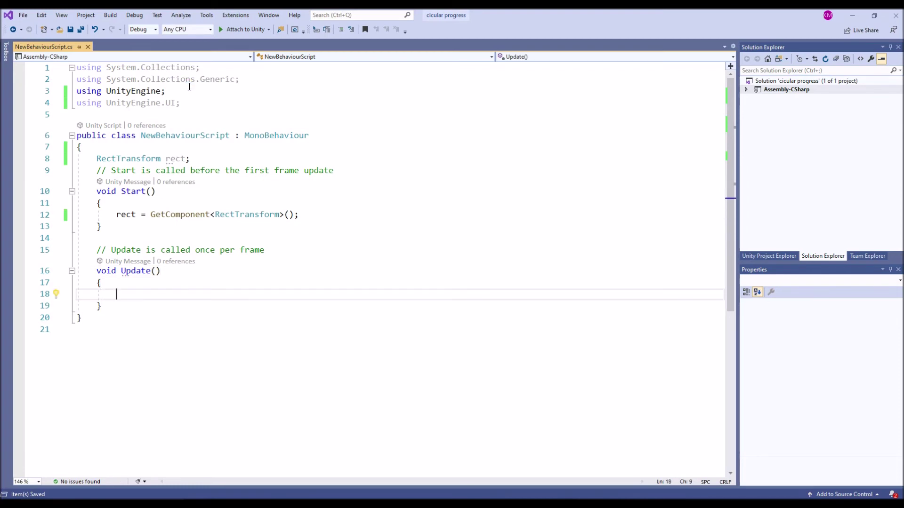
{"action": "type", "text": "rect.ro"}
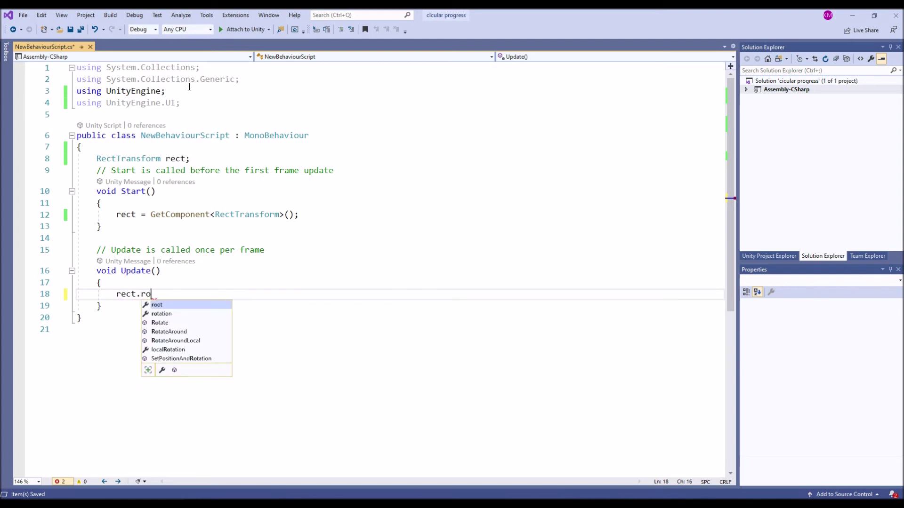
{"action": "key", "text": "Down"}
{"action": "key", "text": "Down"}
{"action": "key", "text": "Tab"}
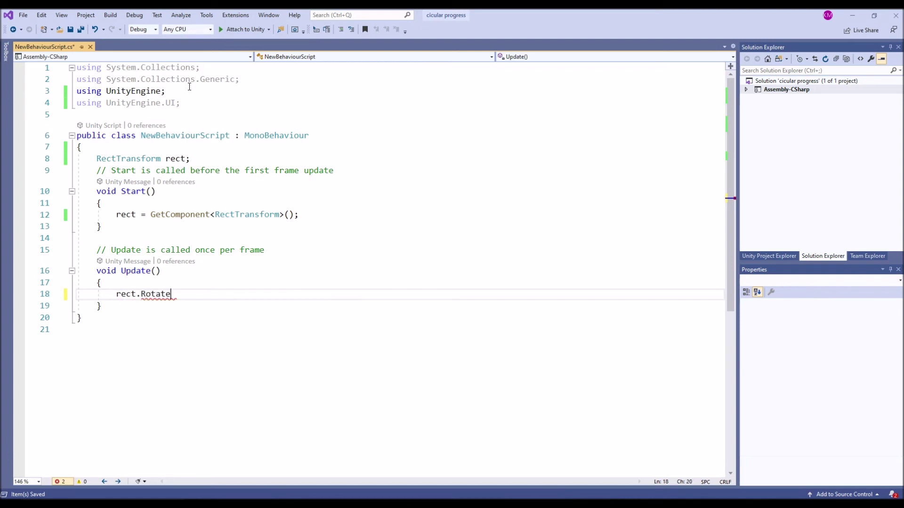
{"action": "type", "text": "()"}
{"action": "type", "text": "0,"}
{"action": "type", "text": "0"}
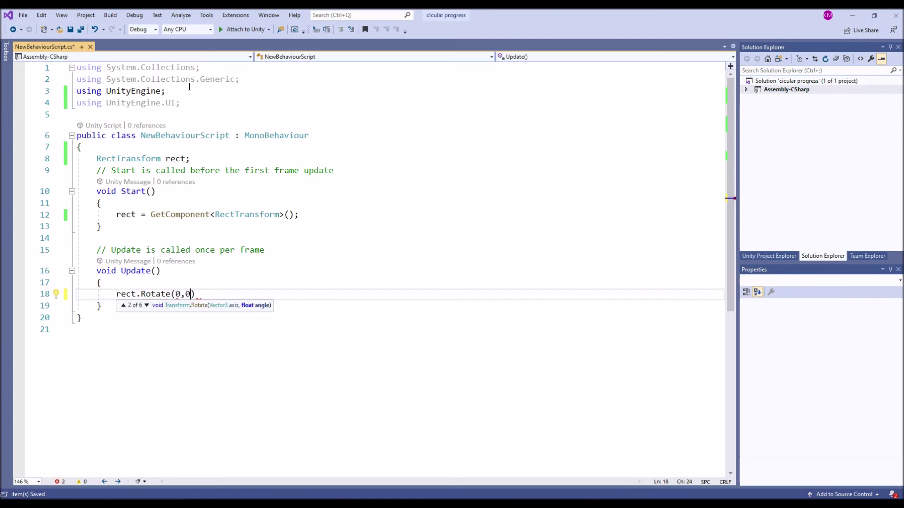
{"action": "type", "text": "-("}
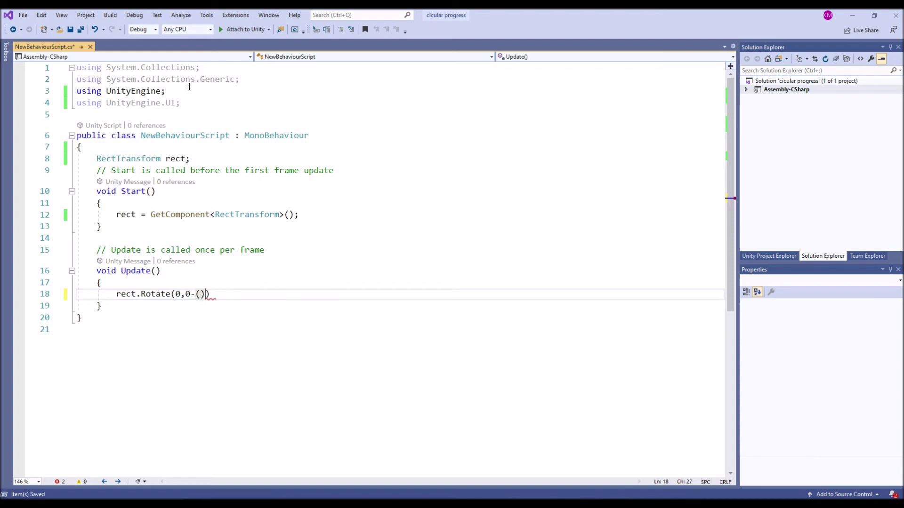
Step: Declare a 'public float speed;' field below the rect field
{"action": "key", "text": "Up"}
{"action": "key", "text": "Up"}
{"action": "key", "text": "Up"}
{"action": "key", "text": "Up"}
{"action": "key", "text": "Up"}
{"action": "key", "text": "Up"}
{"action": "key", "text": "Up"}
{"action": "key", "text": "Up"}
{"action": "key", "text": "Up"}
{"action": "key", "text": "Up"}
{"action": "key", "text": "Up"}
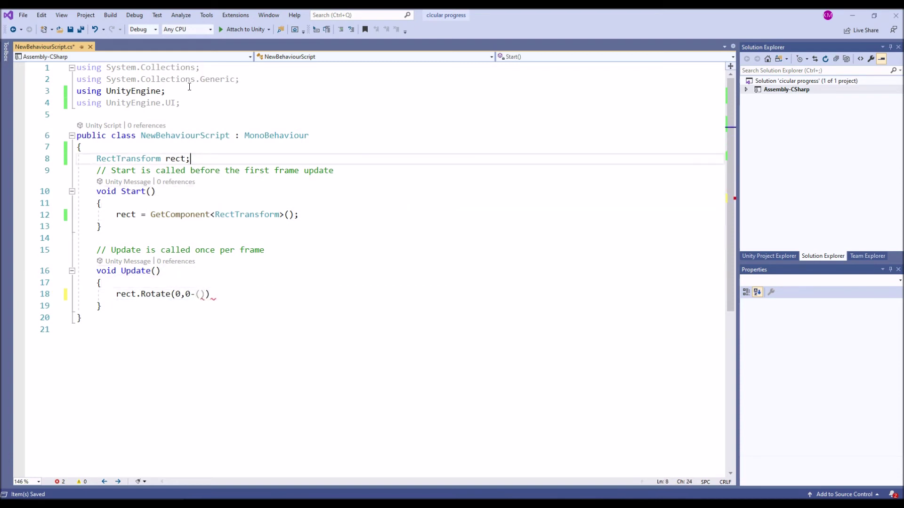
{"action": "key", "text": "Down"}
{"action": "key", "text": "End"}
{"action": "key", "text": "Return"}
{"action": "type", "text": "fl"}
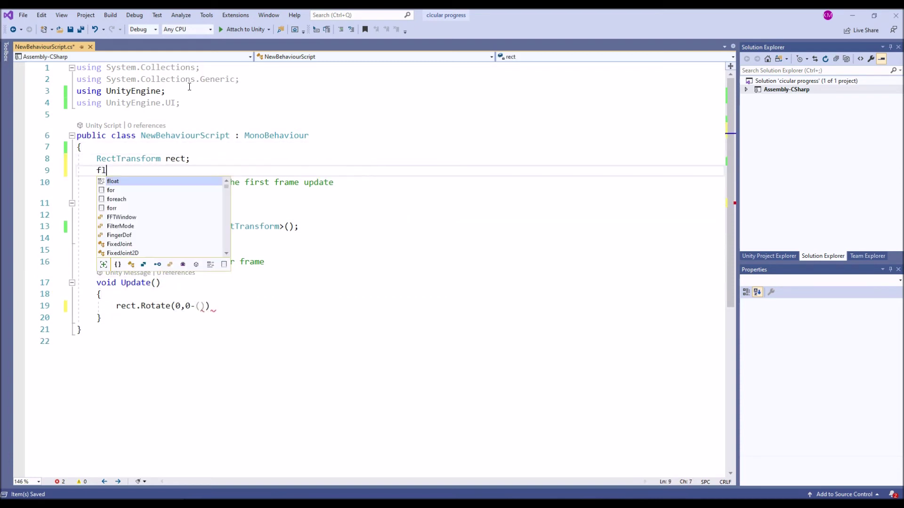
{"action": "type", "text": "oat s"}
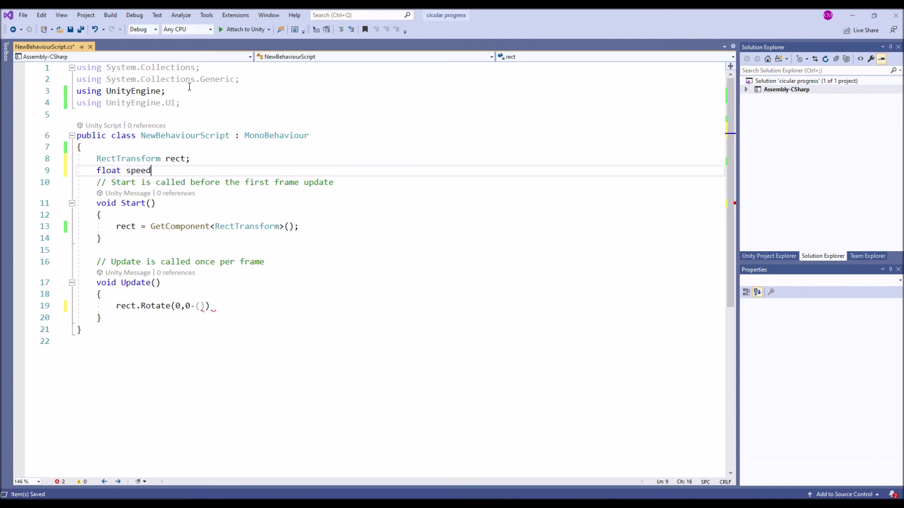
{"action": "type", "text": "peed"}
{"action": "key", "text": "Home"}
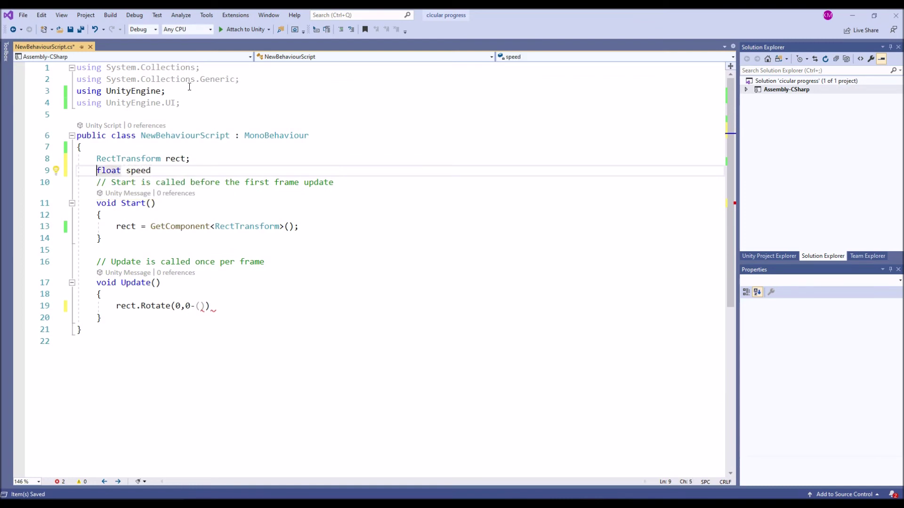
{"action": "type", "text": "public"}
{"action": "key", "text": "Right"}
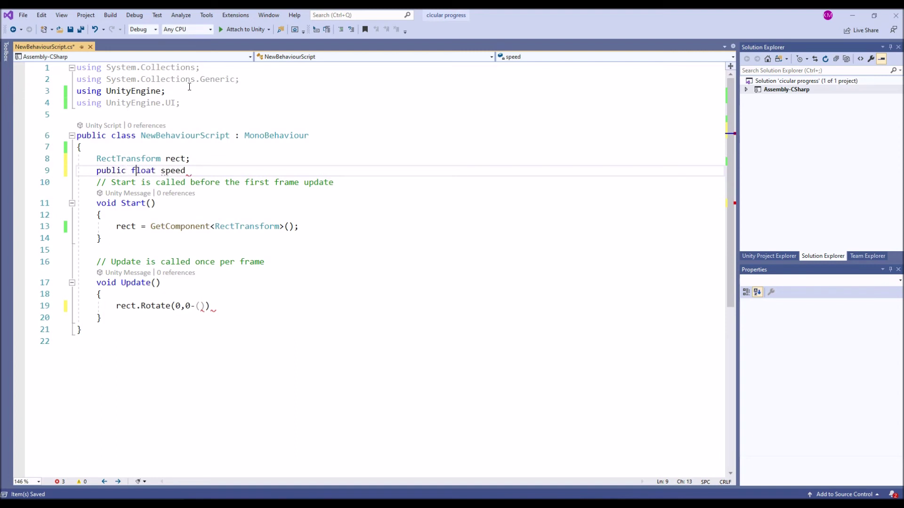
{"action": "key", "text": "Right"}
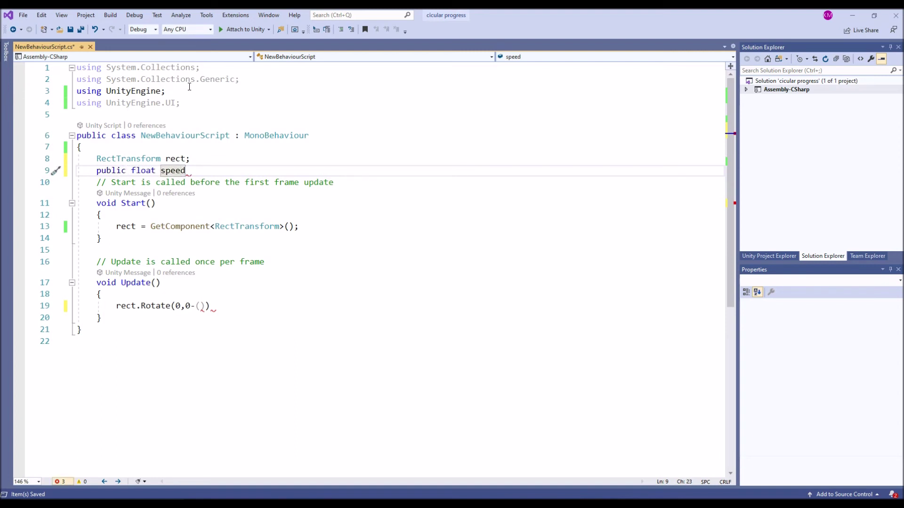
{"action": "type", "text": ";"}
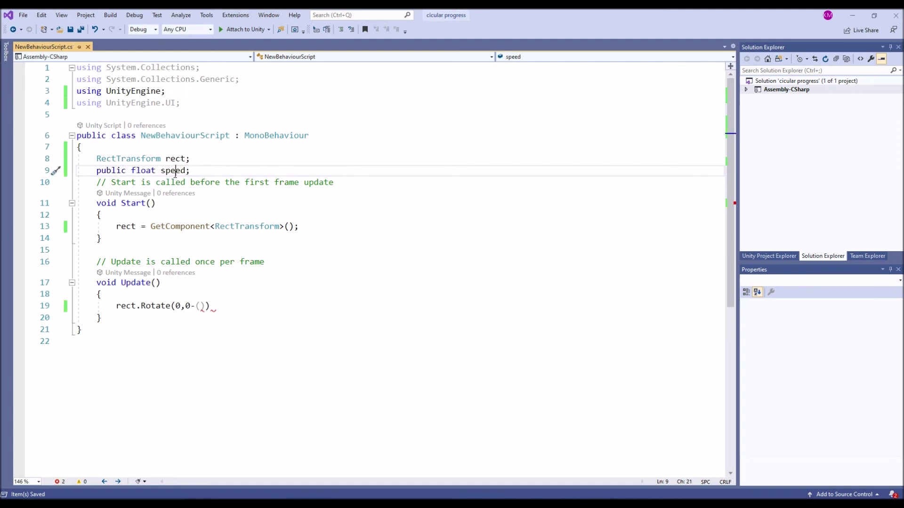
Step: Make Update call rect.Rotate(0, 0, -(speed * Time.deltaTime)) and save the script
{"action": "double_click", "coordinate": [175, 171]}
{"action": "key", "text": "ctrl+c"}
{"action": "left_click", "coordinate": [201, 306]}
{"action": "key", "text": "ctrl+v"}
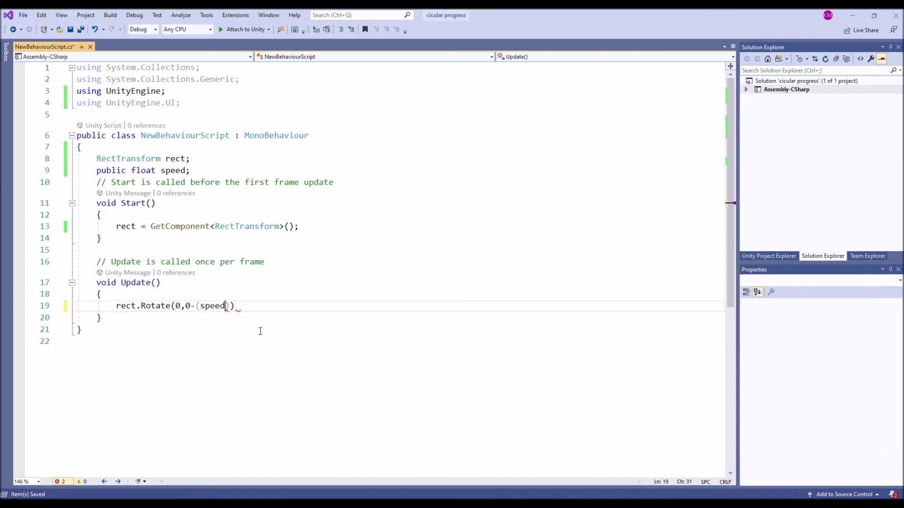
{"action": "type", "text": "*time"}
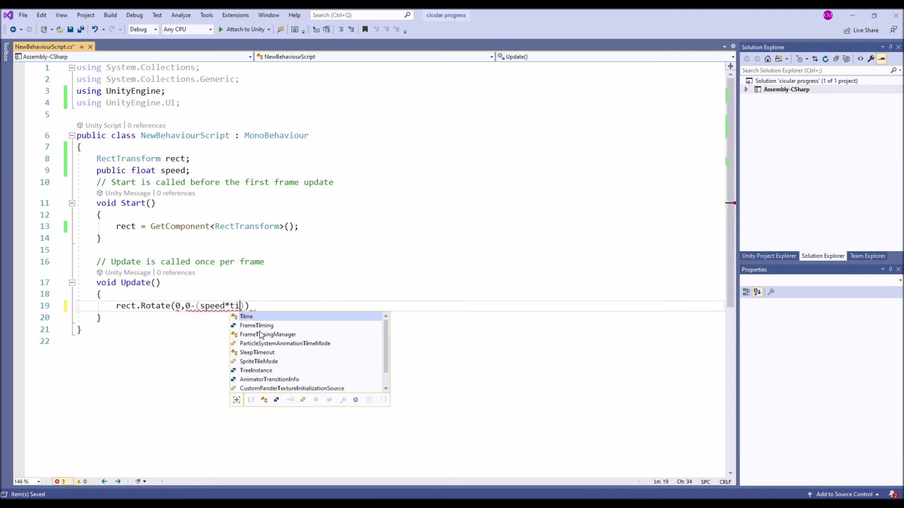
{"action": "type", "text": ".deltaTime"}
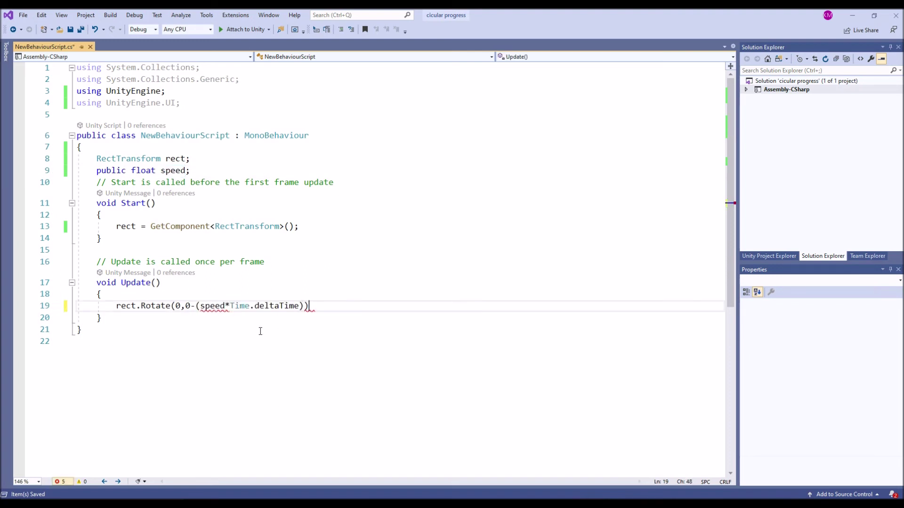
{"action": "type", "text": ";"}
{"action": "key", "text": "Left"}
{"action": "key", "text": "Left"}
{"action": "key", "text": "Left"}
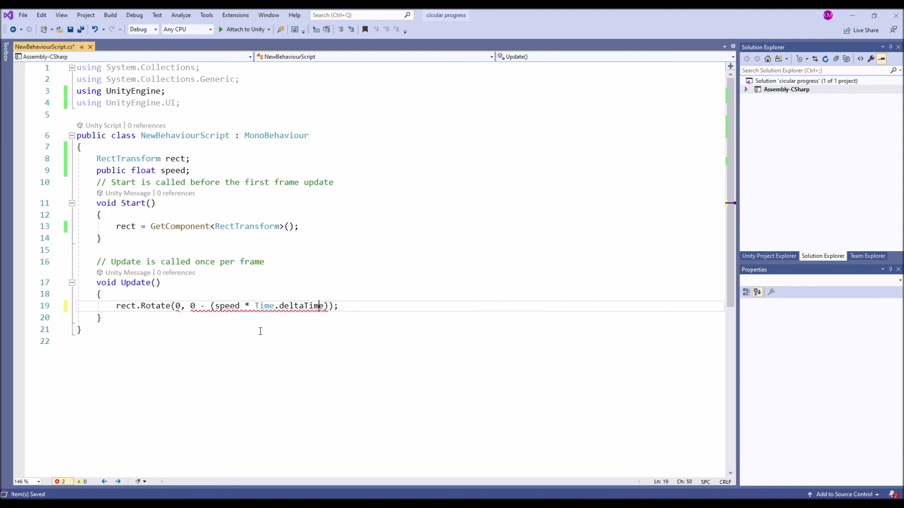
{"action": "key", "text": "Left"}
{"action": "key", "text": "Left"}
{"action": "key", "text": "Left"}
{"action": "key", "text": "Left"}
{"action": "key", "text": "Left"}
{"action": "key", "text": "Left"}
{"action": "key", "text": "Left"}
{"action": "key", "text": "Left"}
{"action": "key", "text": "Left"}
{"action": "key", "text": "Left"}
{"action": "key", "text": "Left"}
{"action": "key", "text": "Left"}
{"action": "type", "text": ","}
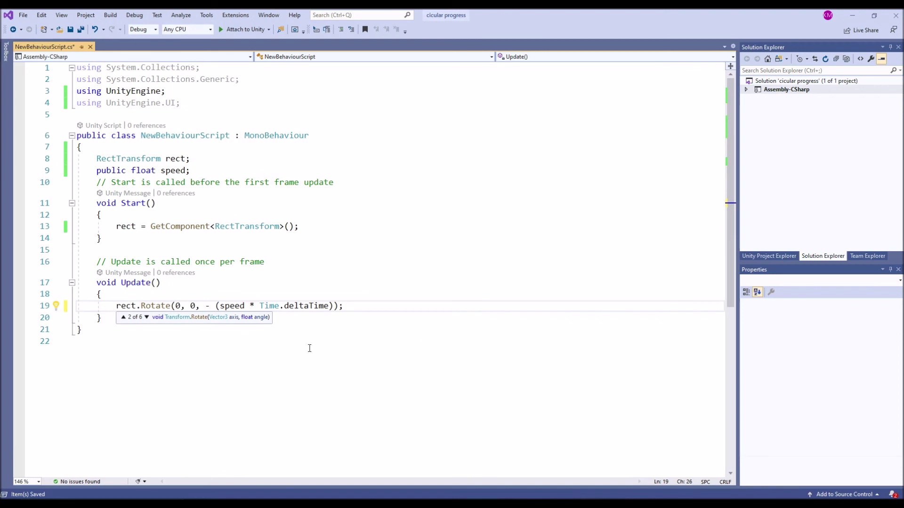
{"action": "left_click", "coordinate": [456, 318]}
{"action": "key", "text": "ctrl+s"}
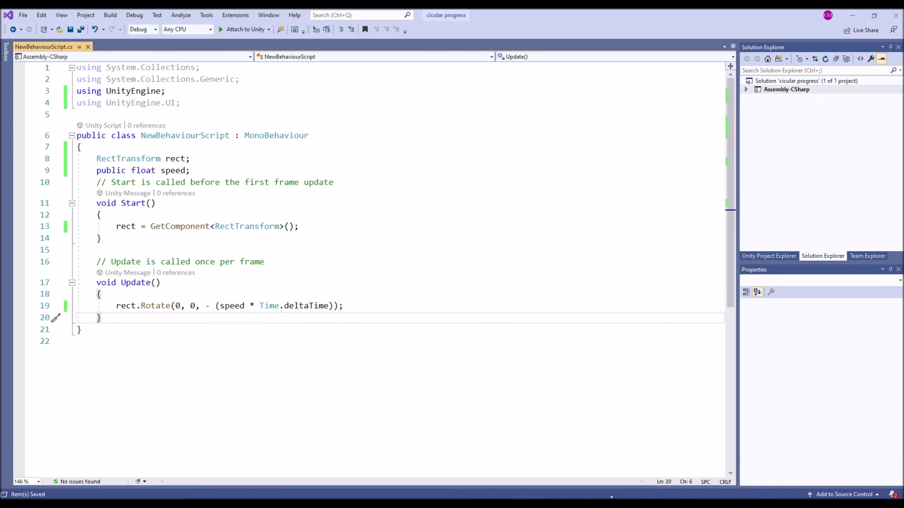
{"action": "key", "text": "alt+Tab"}
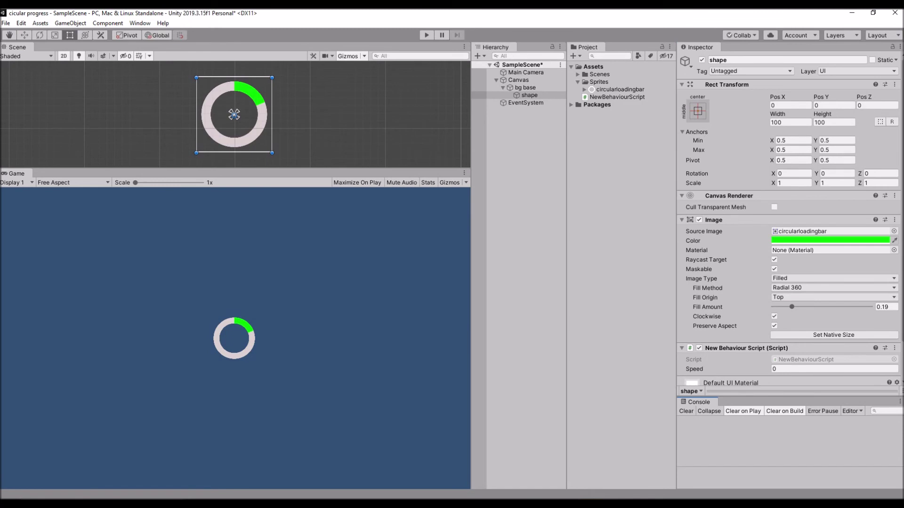
Step: Set the script's Speed to 140 and play-test the spin, dragging Speed higher while running
{"action": "left_click", "coordinate": [778, 370]}
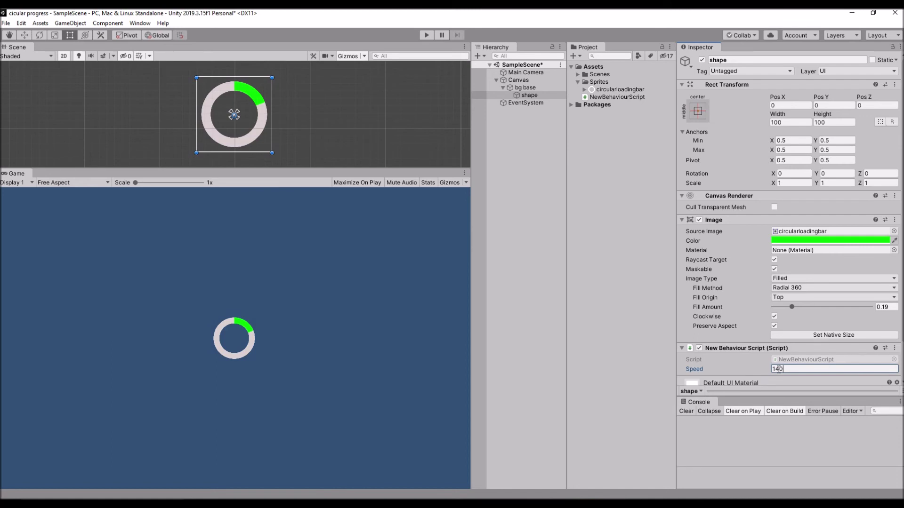
{"action": "type", "text": "140"}
{"action": "left_click", "coordinate": [426, 36]}
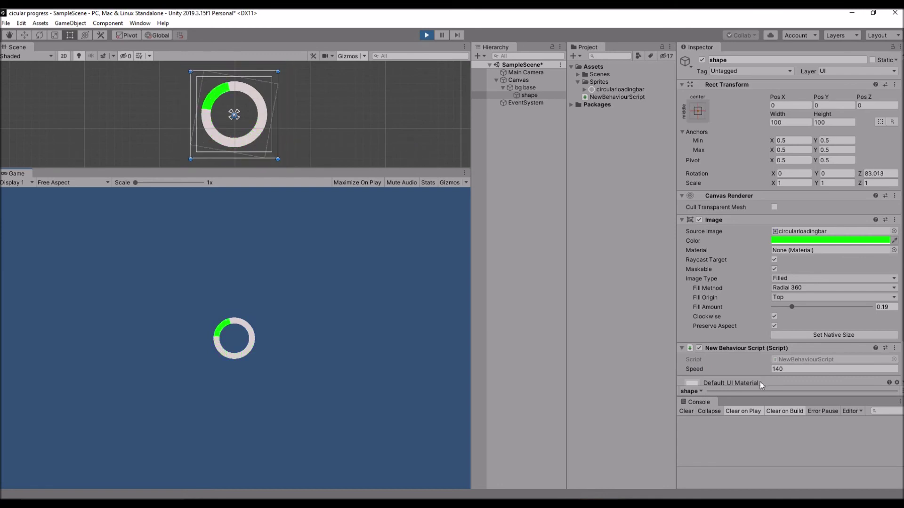
{"action": "left_click_drag", "start_coordinate": [769, 369], "coordinate": [284, 379]}
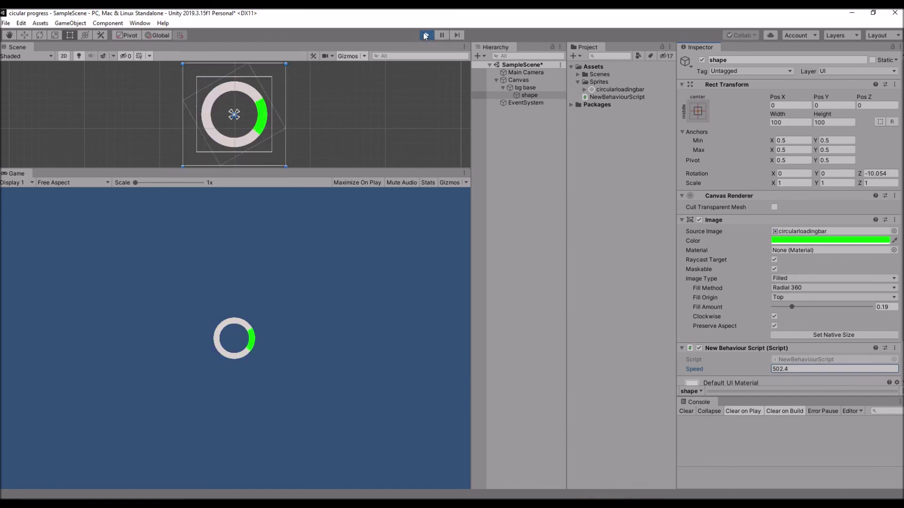
{"action": "key", "text": "ctrl+p"}
Step: Change the arc's Image colour to magenta (FF00CF) and set Speed to 400
{"action": "left_click", "coordinate": [804, 240]}
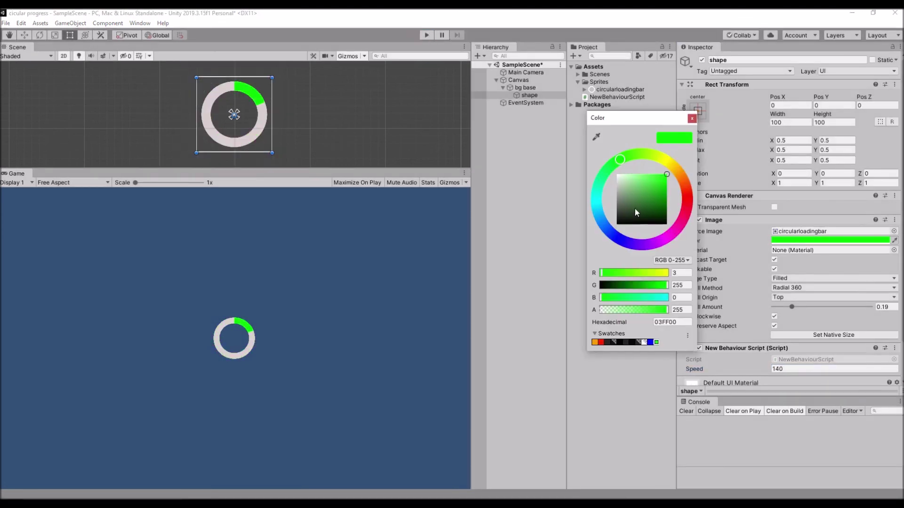
{"action": "left_click", "coordinate": [673, 234]}
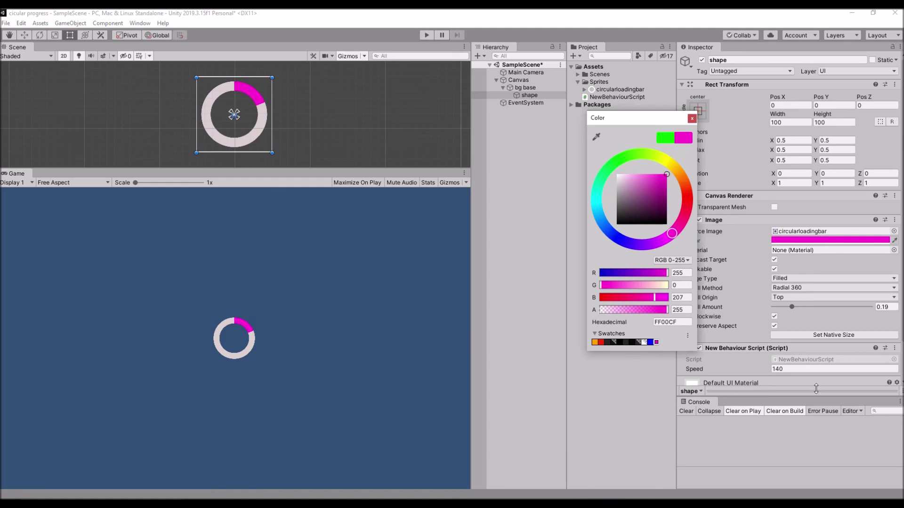
{"action": "left_click", "coordinate": [801, 369]}
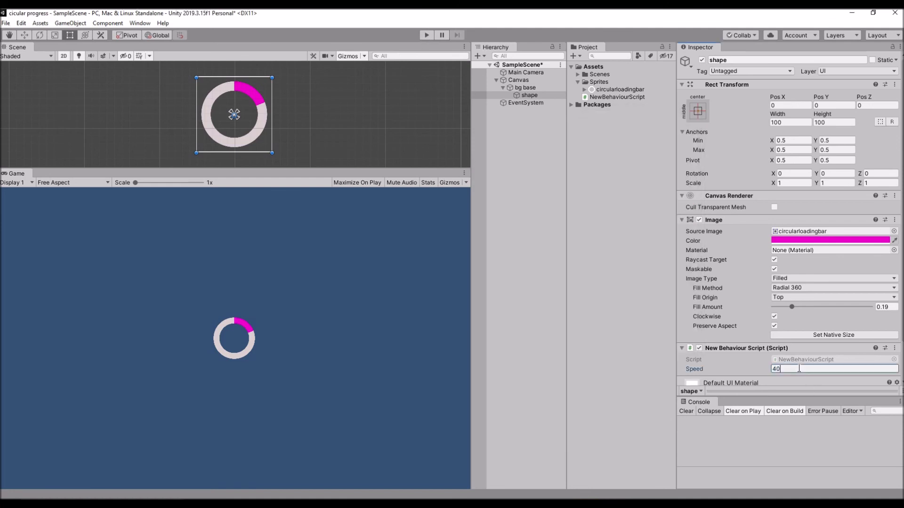
Step: Play-test the faster spin in a maximized Game view, then restore the normal layout
{"action": "left_click", "coordinate": [464, 173]}
{"action": "left_click", "coordinate": [489, 204]}
{"action": "left_click", "coordinate": [427, 35]}
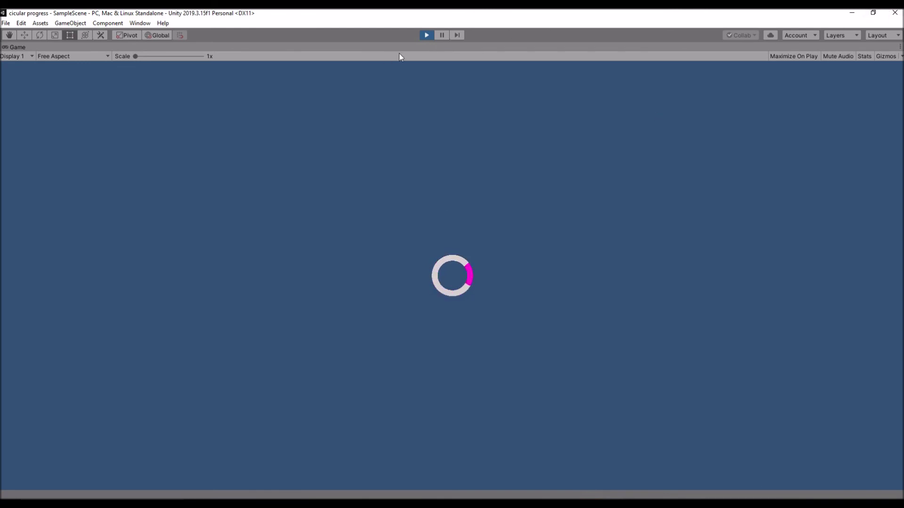
{"action": "left_click", "coordinate": [427, 35]}
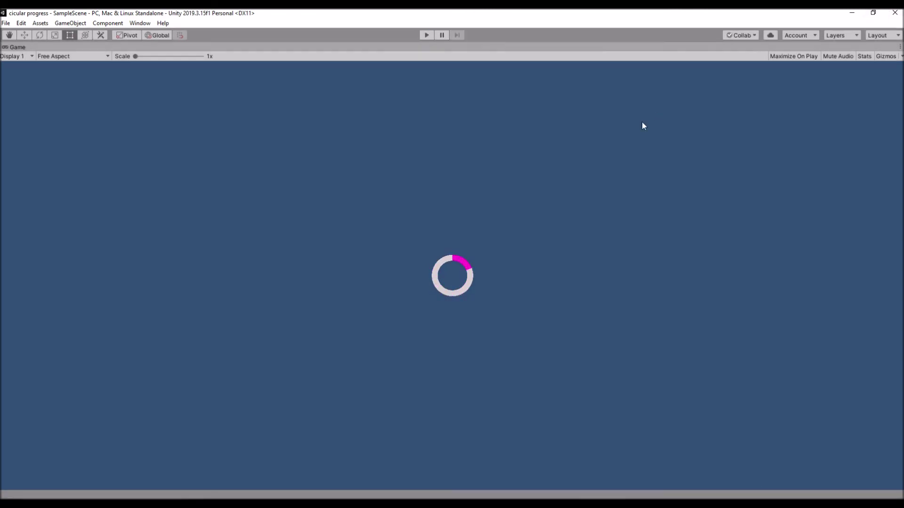
{"action": "left_click", "coordinate": [899, 47]}
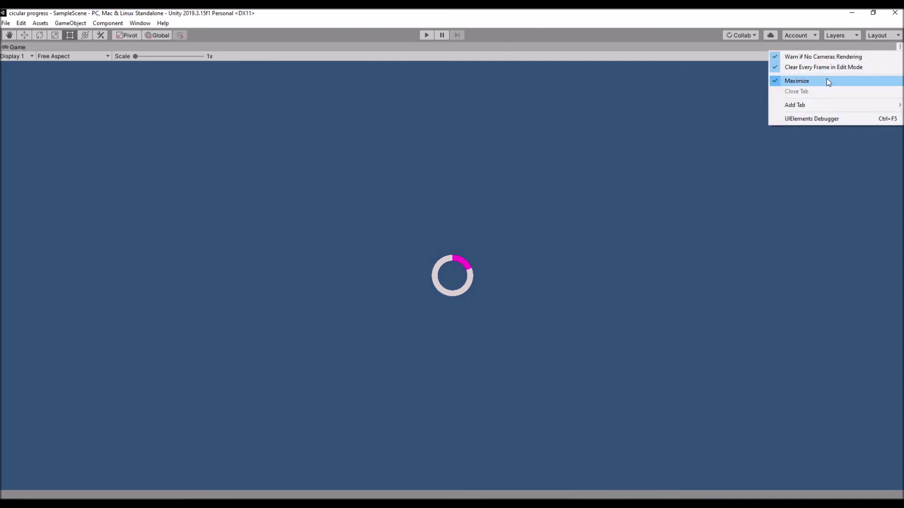
{"action": "left_click", "coordinate": [827, 81]}
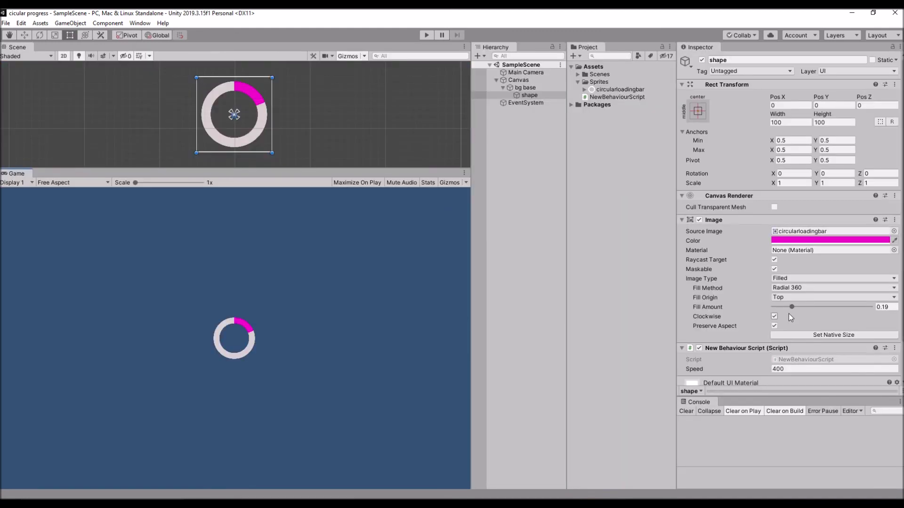
Step: Shorten the magenta arc to Fill Amount 0.146 and run the scene in a maximized Game view
{"action": "left_click_drag", "start_coordinate": [791, 309], "coordinate": [788, 313]}
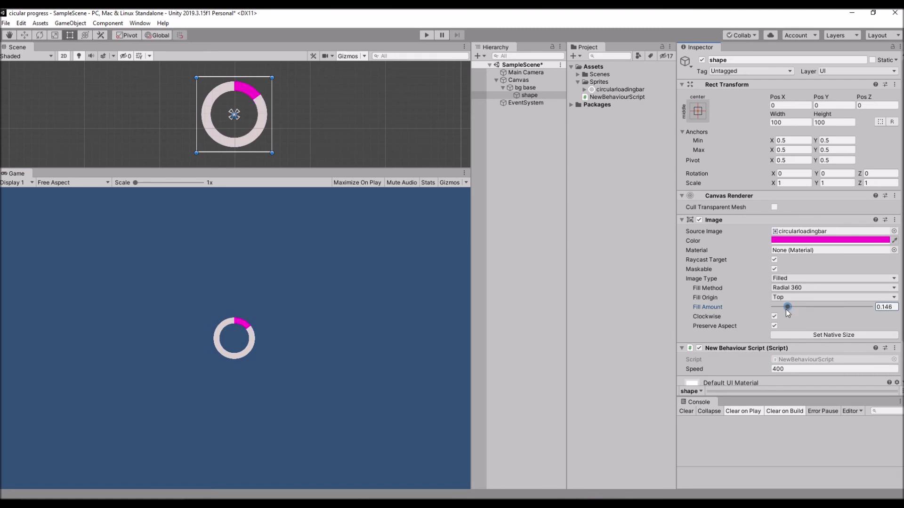
{"action": "left_click", "coordinate": [426, 35]}
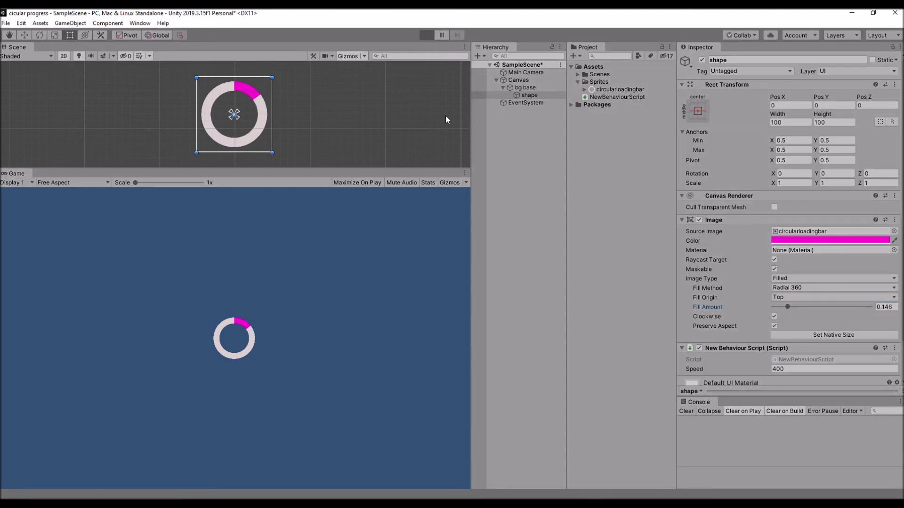
{"action": "left_click", "coordinate": [464, 173]}
{"action": "left_click", "coordinate": [476, 208]}
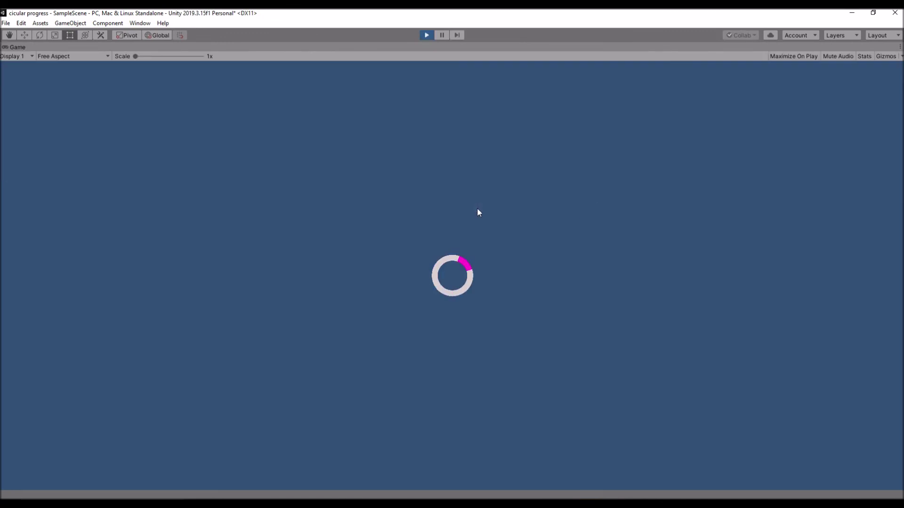